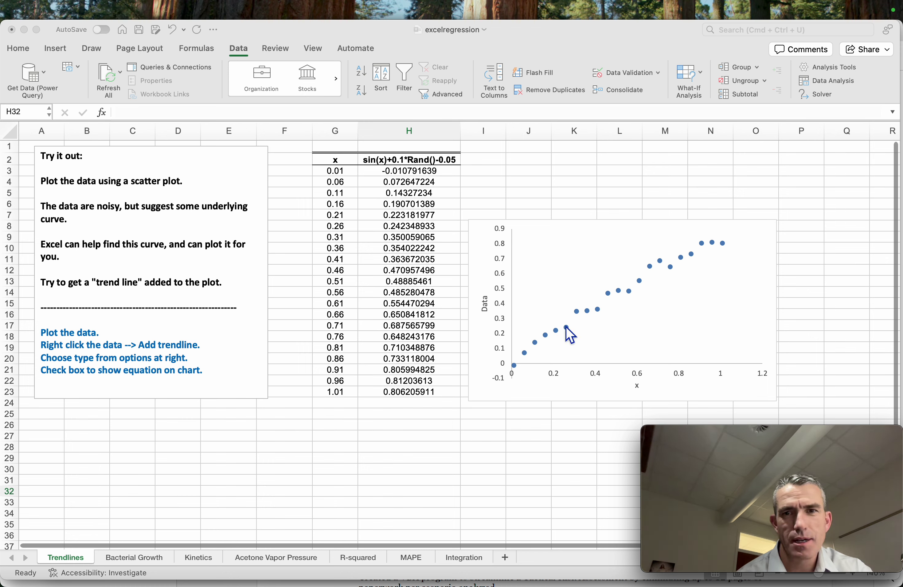
- Add a linear trendline to the Trendlines sheet's scatter data, displaying its equation and R-squared value on the chart
click(590, 312)
right_click(589, 313)
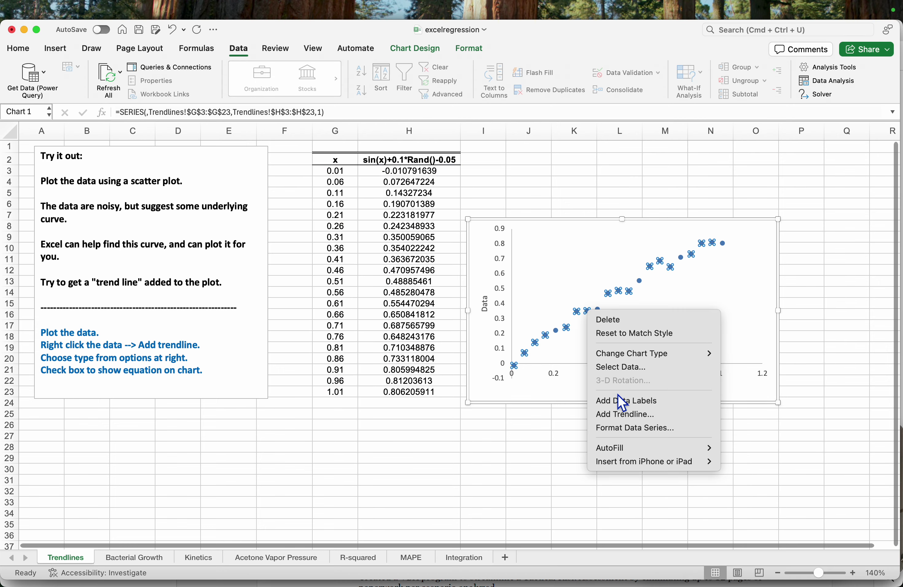
click(627, 415)
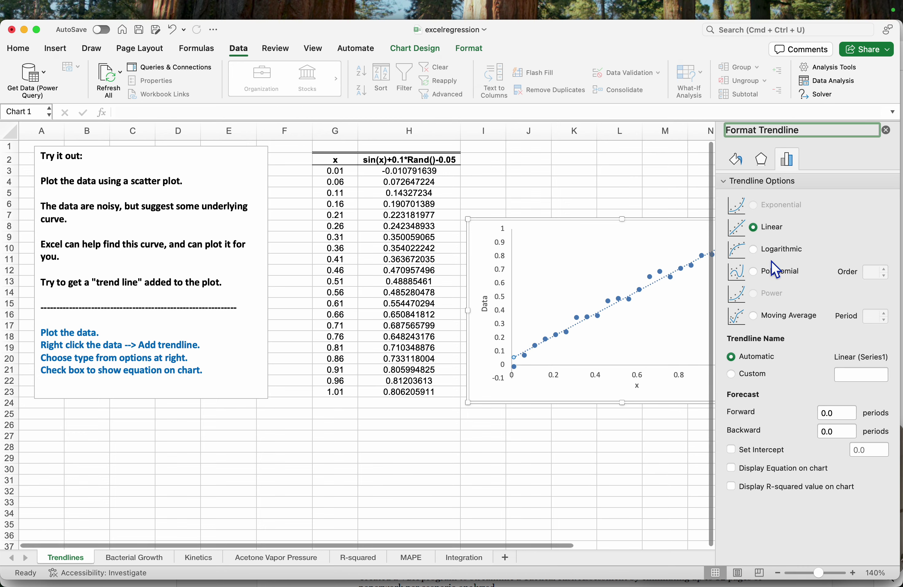
click(744, 470)
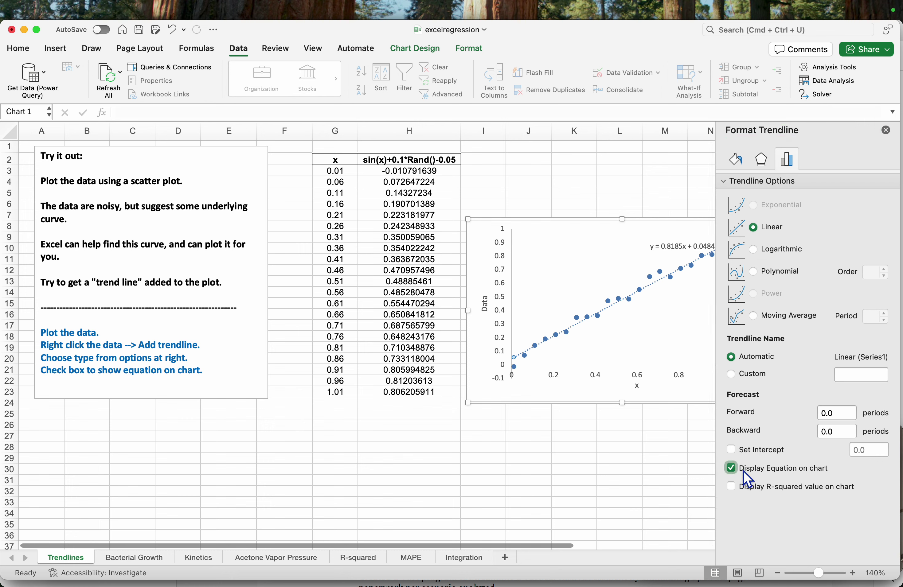
click(756, 490)
right_click(647, 469)
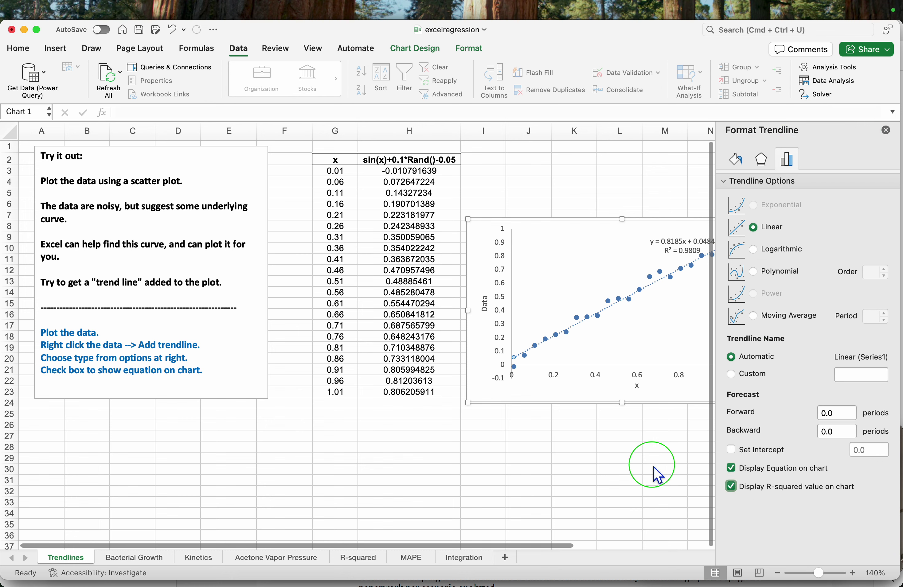
click(609, 460)
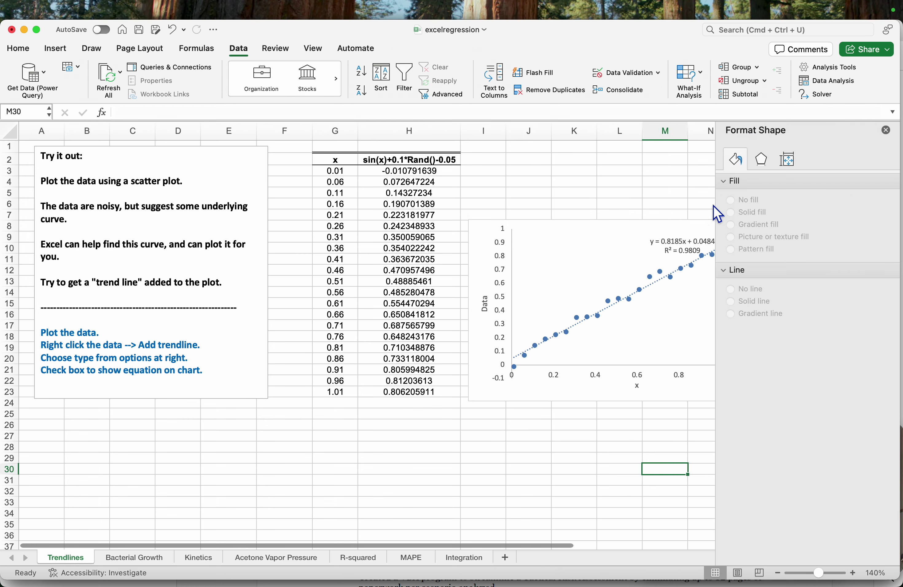
click(886, 130)
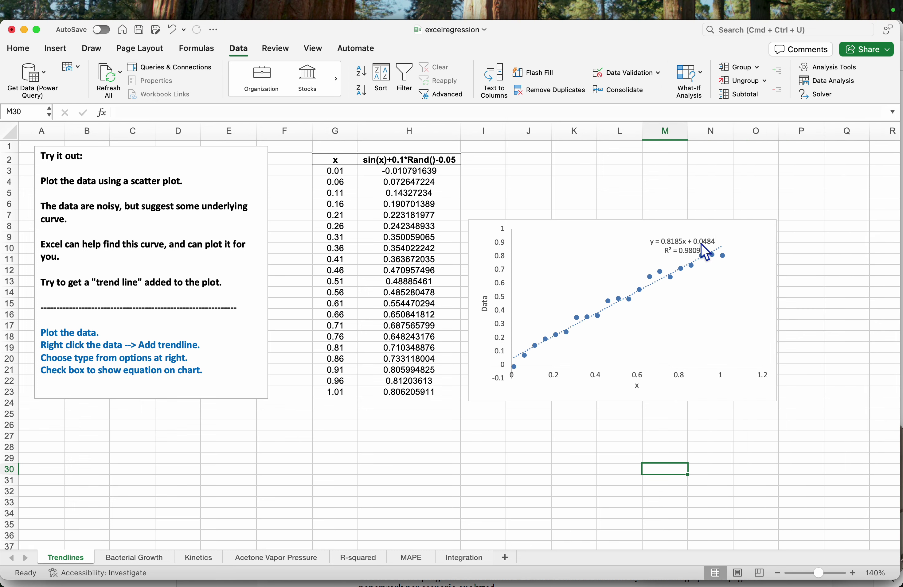
- Move the trendline equation label left, clear of the data points, and enlarge its text to 14 pt
click(678, 250)
drag(660, 259, 584, 259)
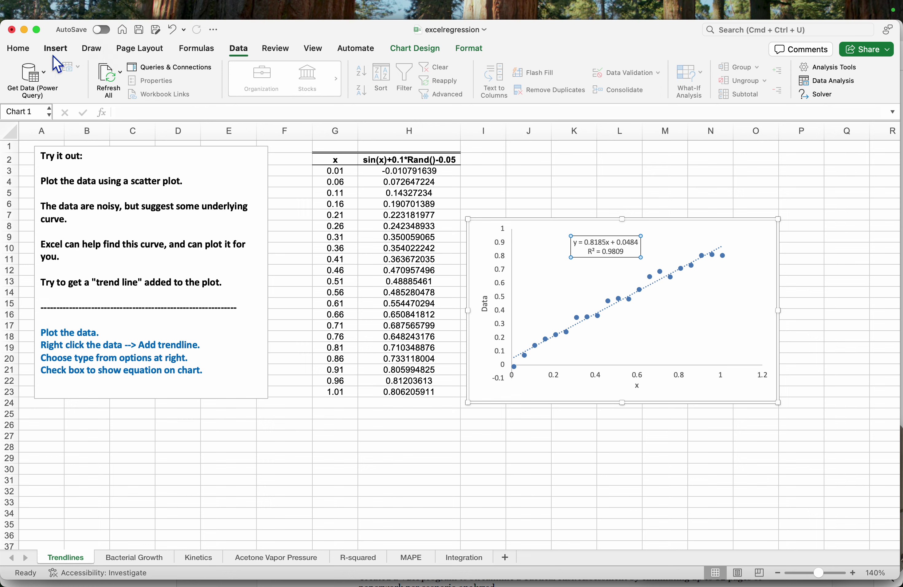
click(23, 49)
click(201, 72)
click(202, 73)
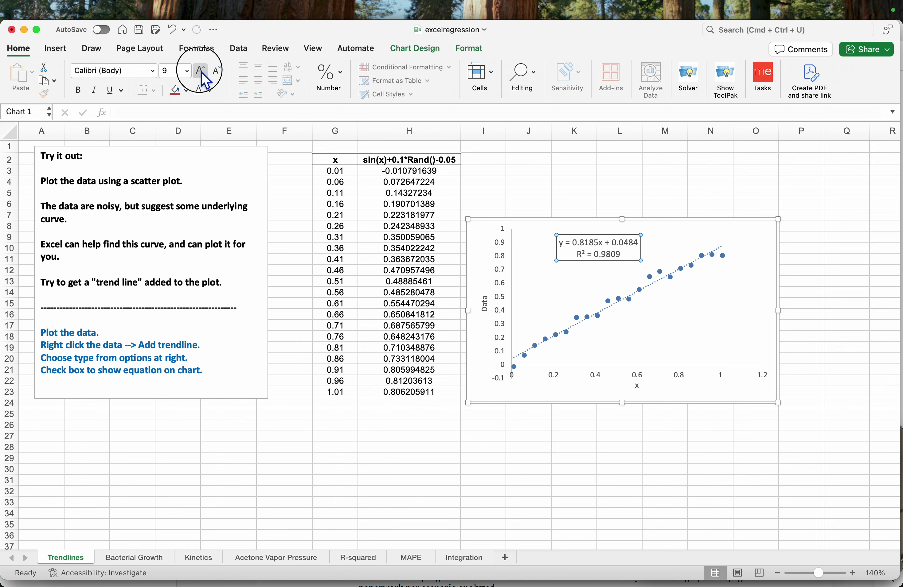
click(201, 73)
click(202, 73)
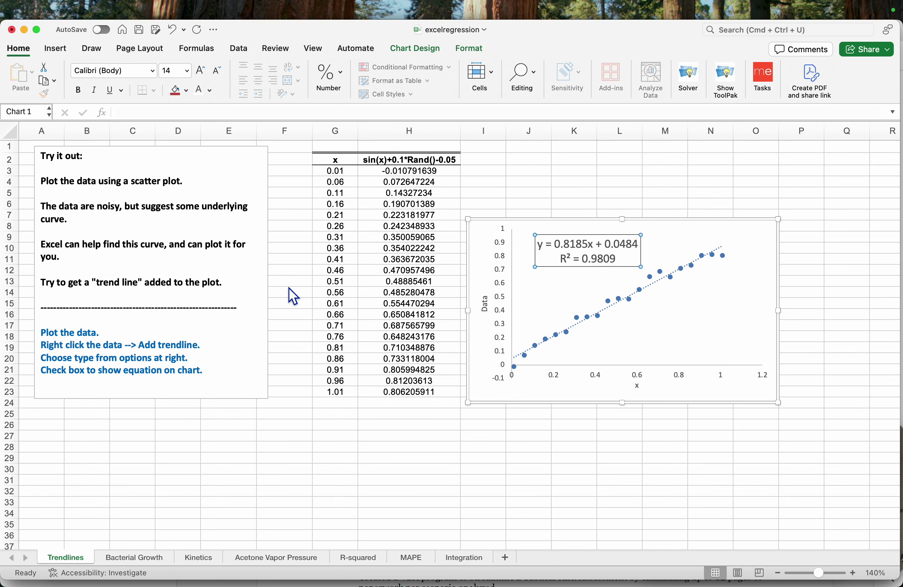
click(298, 469)
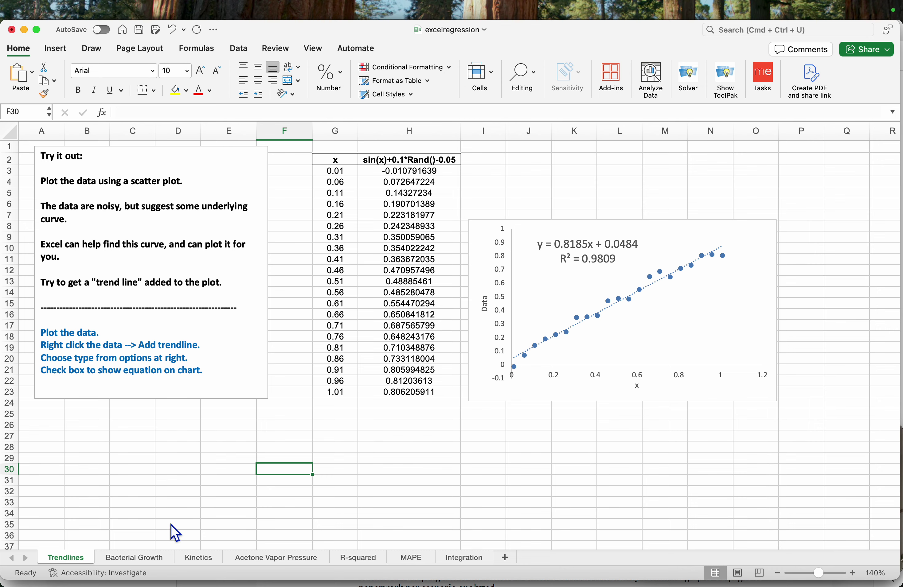
- On the Bacterial Growth sheet, add an exponential trendline to the N data, displaying its equation and R-squared value
click(136, 559)
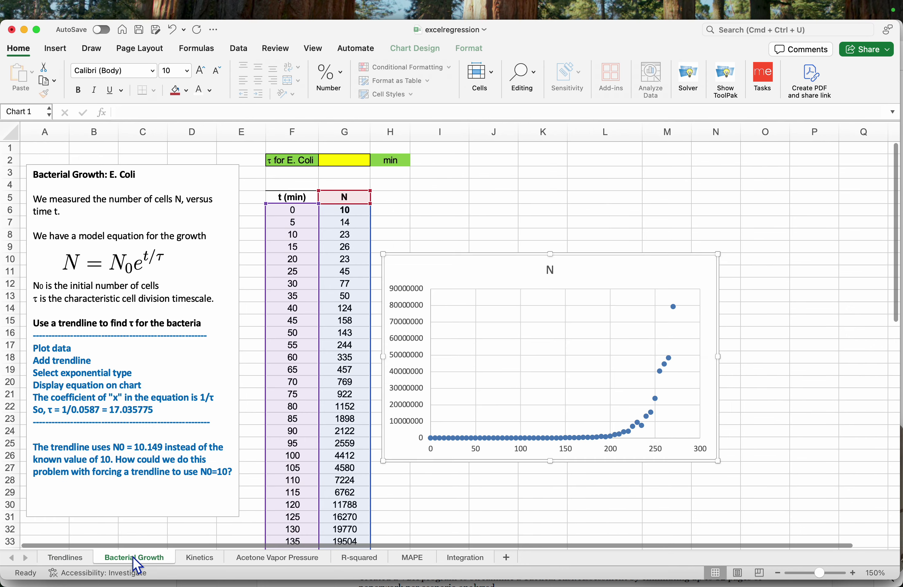
click(469, 213)
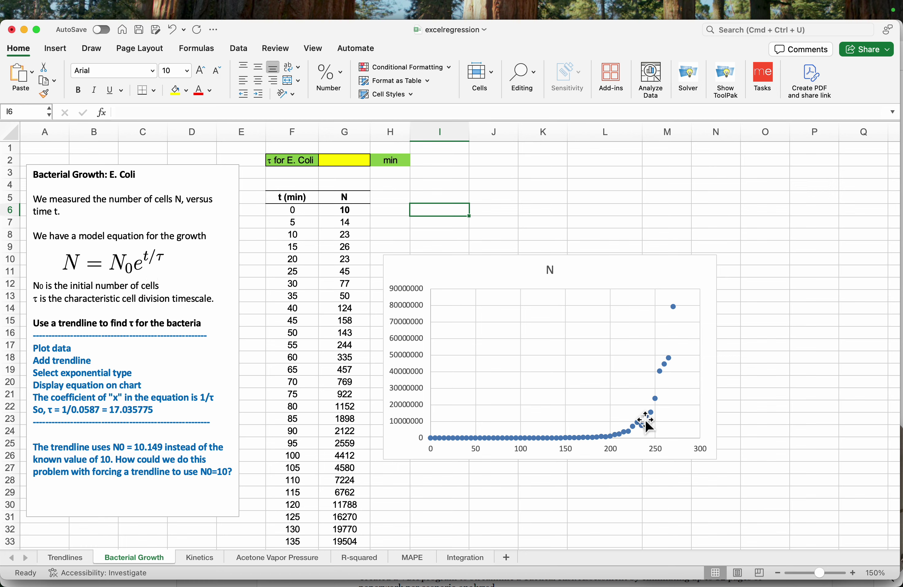
click(662, 409)
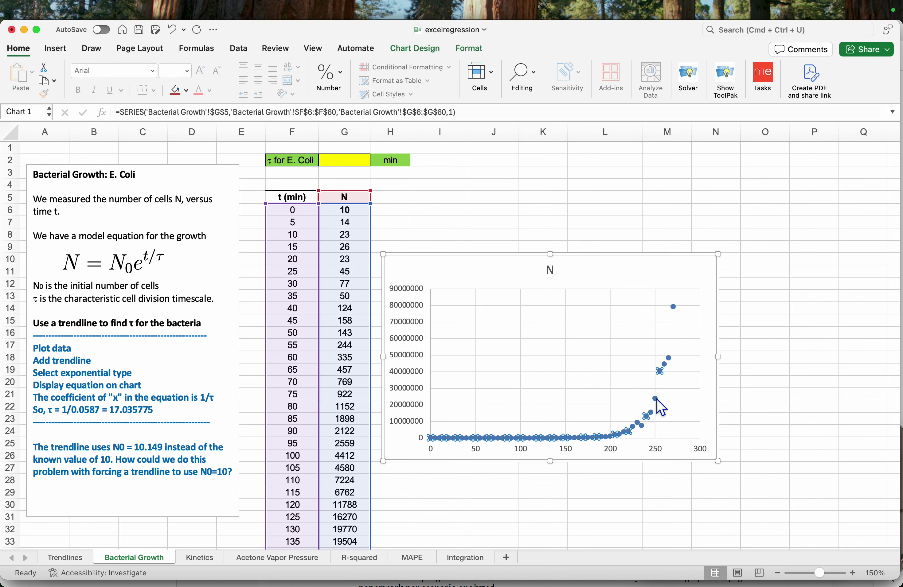
right_click(662, 409)
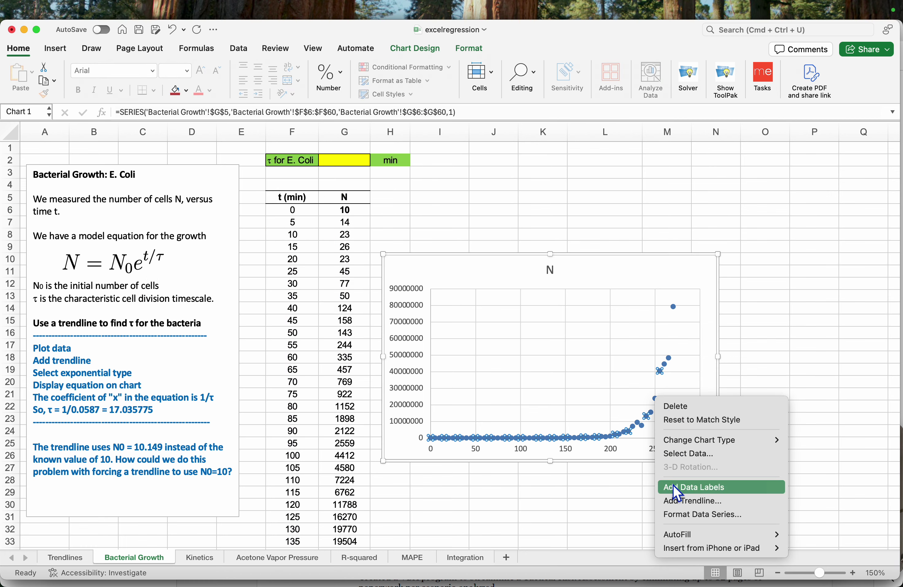
click(667, 500)
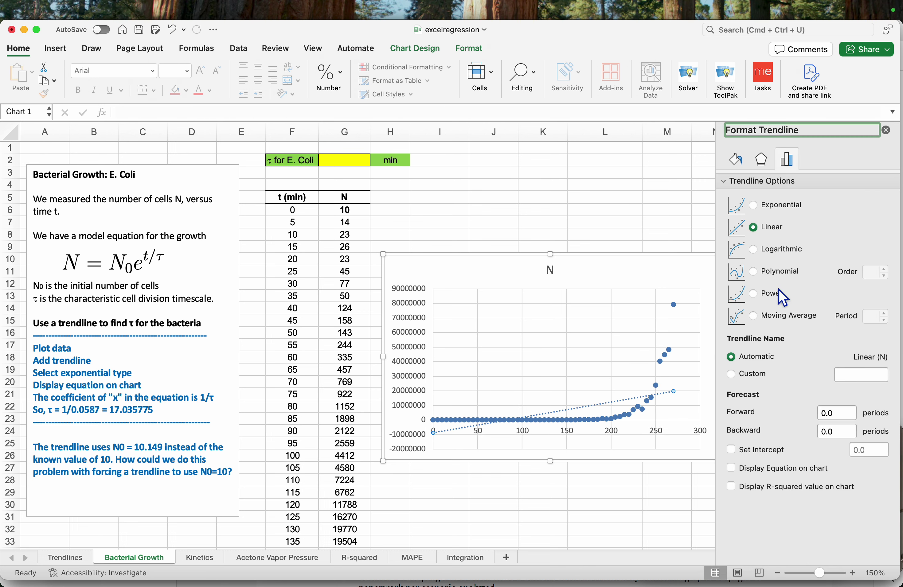
click(786, 208)
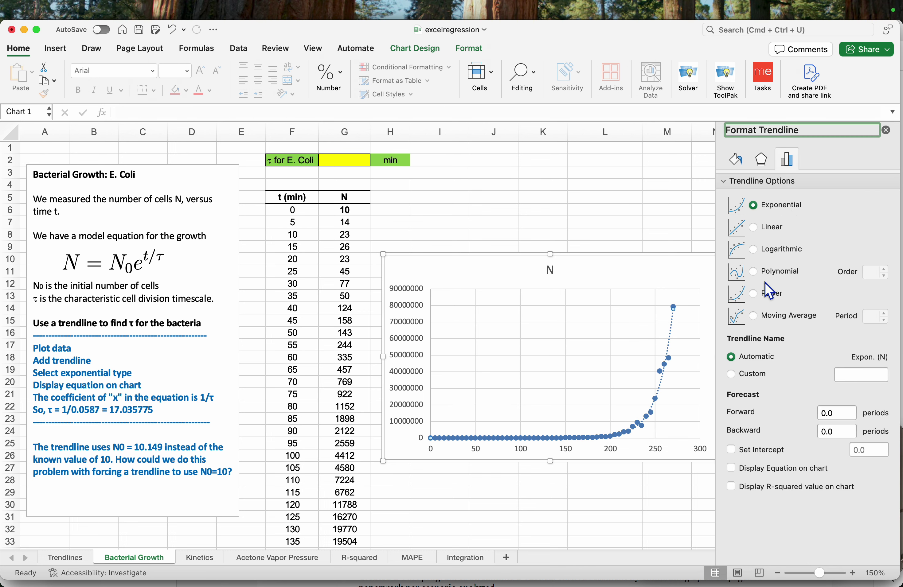
click(749, 472)
click(756, 489)
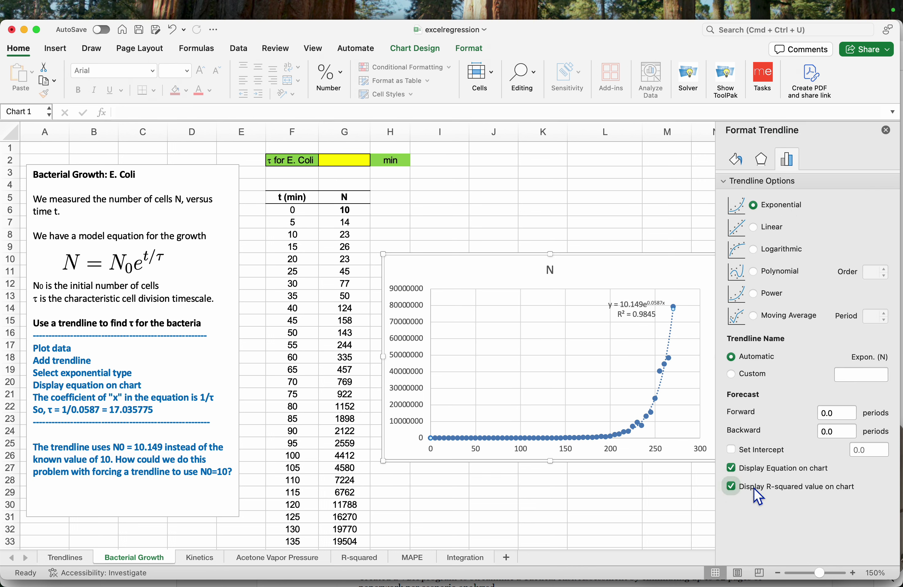
click(886, 130)
- Enlarge the exponential trendline's equation label to 16 pt and move it left, away from the curve
click(666, 224)
click(637, 312)
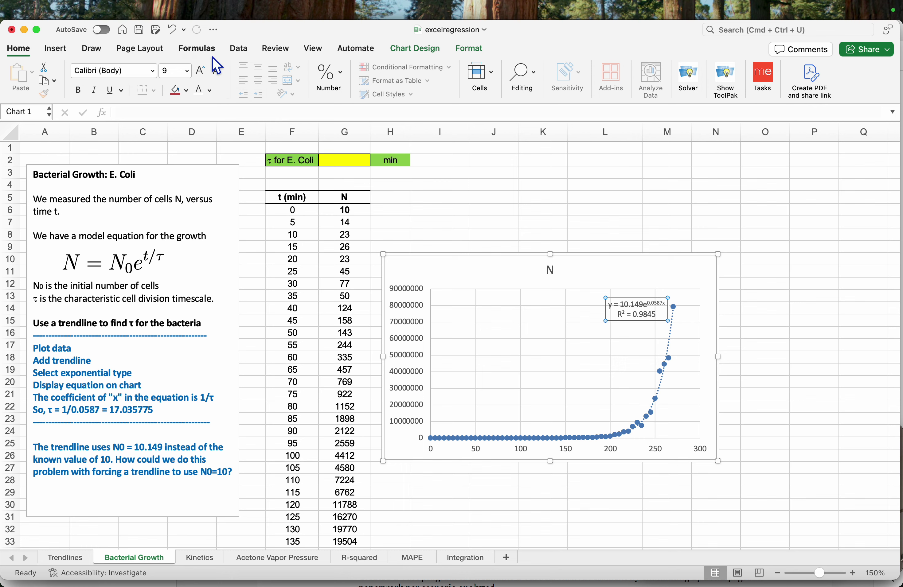
click(201, 70)
click(201, 71)
click(201, 71)
click(201, 70)
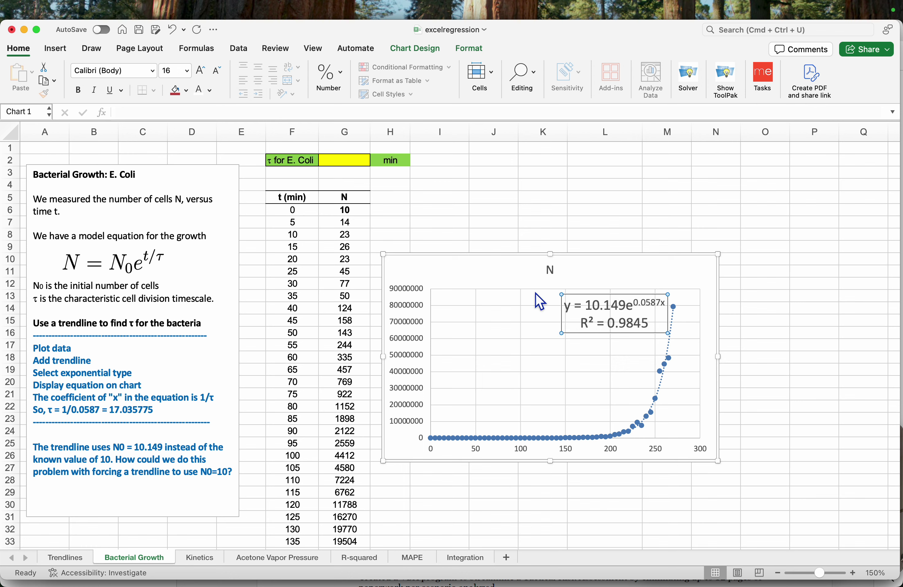
drag(575, 335, 513, 340)
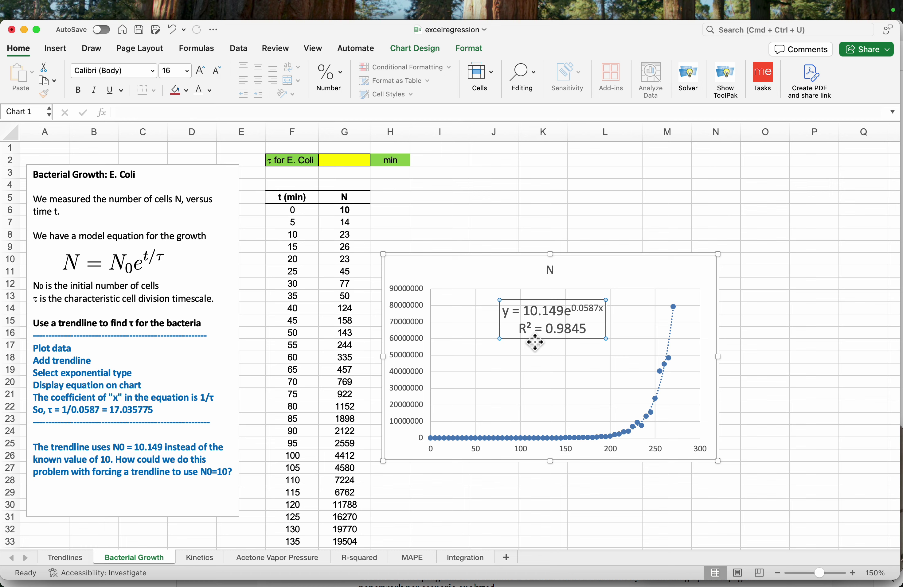
- Give the exponential trendline's equation label a solid fill so the gridlines are hidden behind it
double_click(535, 342)
click(740, 184)
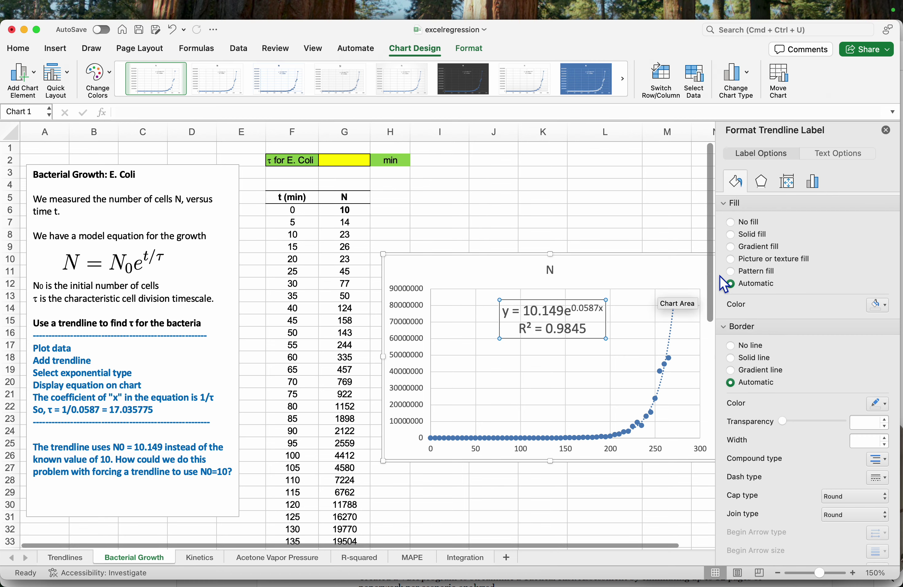
click(755, 237)
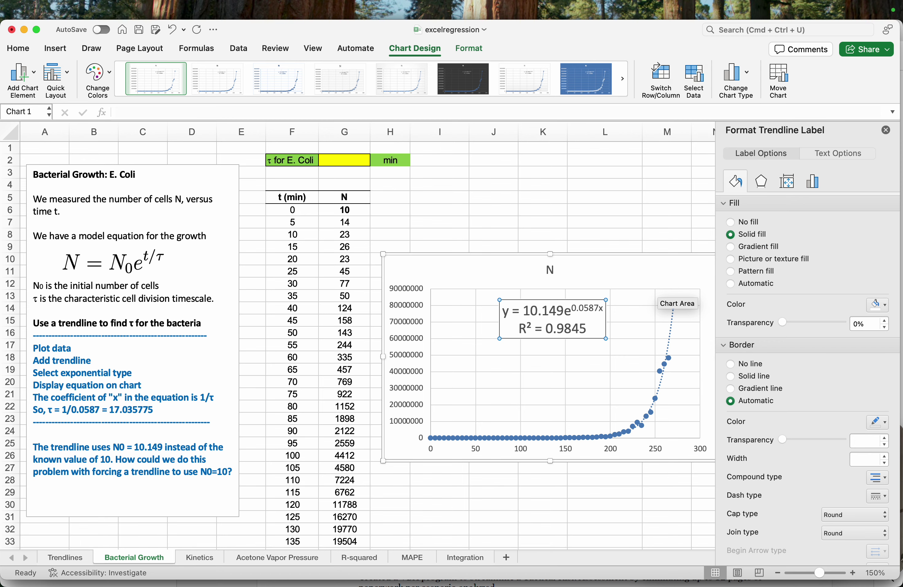
click(607, 235)
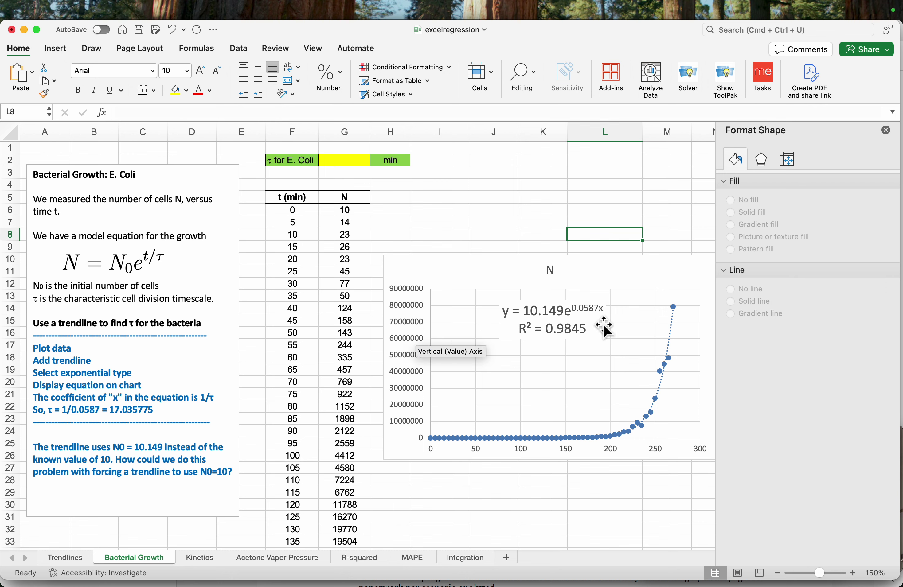
- Calculate τ for E. Coli in cell G2 with the formula =1/0.0587
click(338, 169)
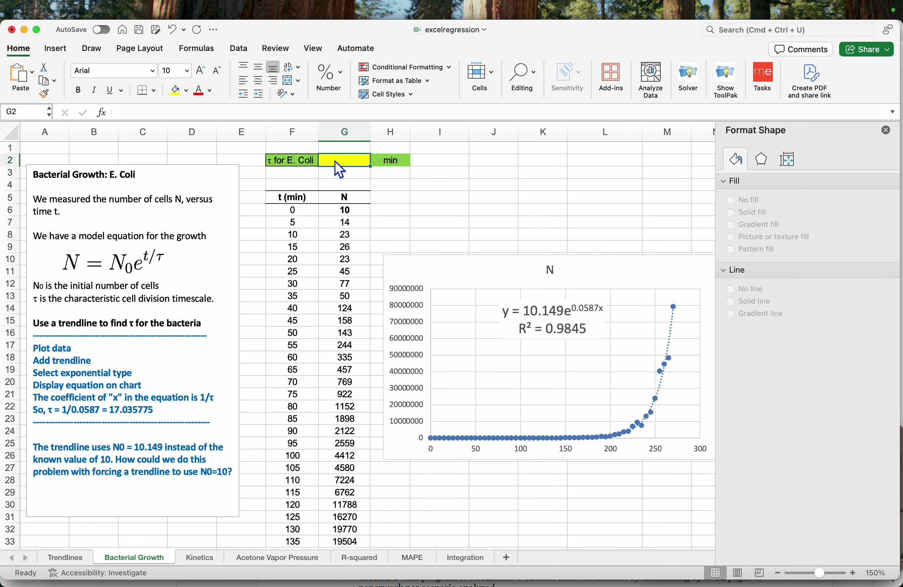
double_click(336, 161)
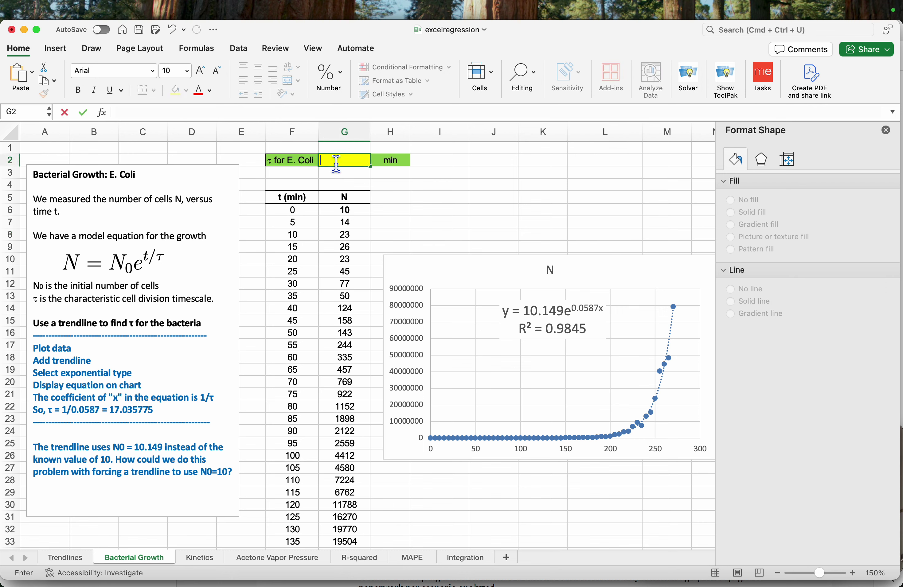
text(=1/0)
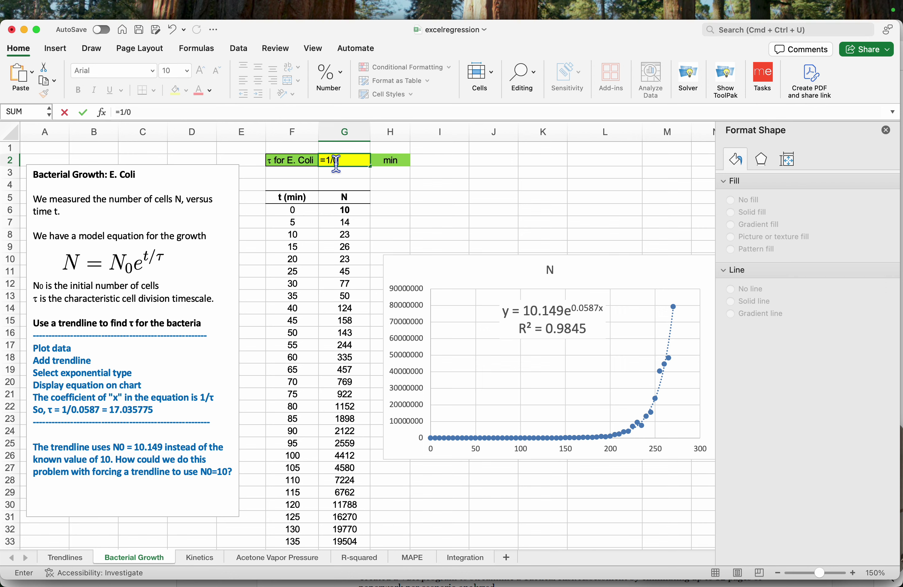
text(.0587)
key(Return)
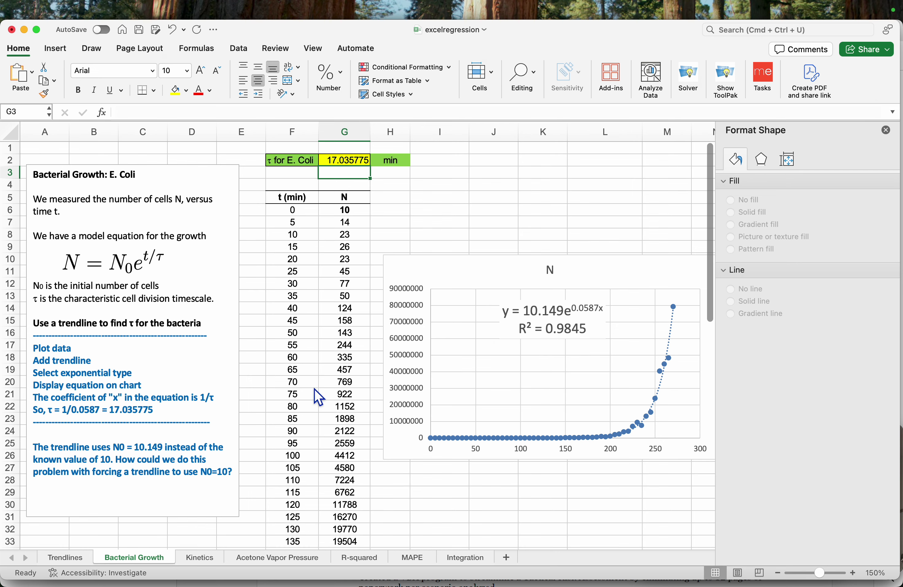
- Switch to the Kinetics worksheet
click(201, 559)
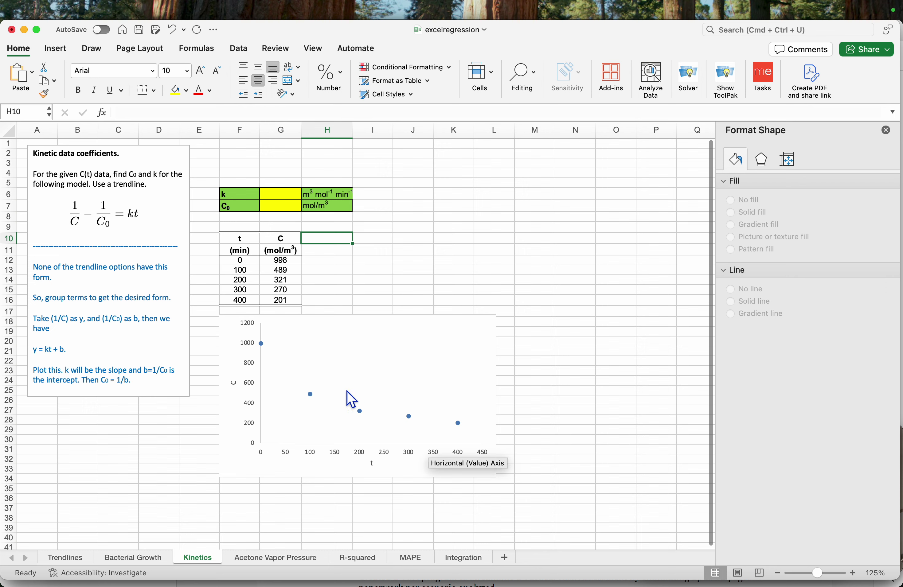
right_click(311, 395)
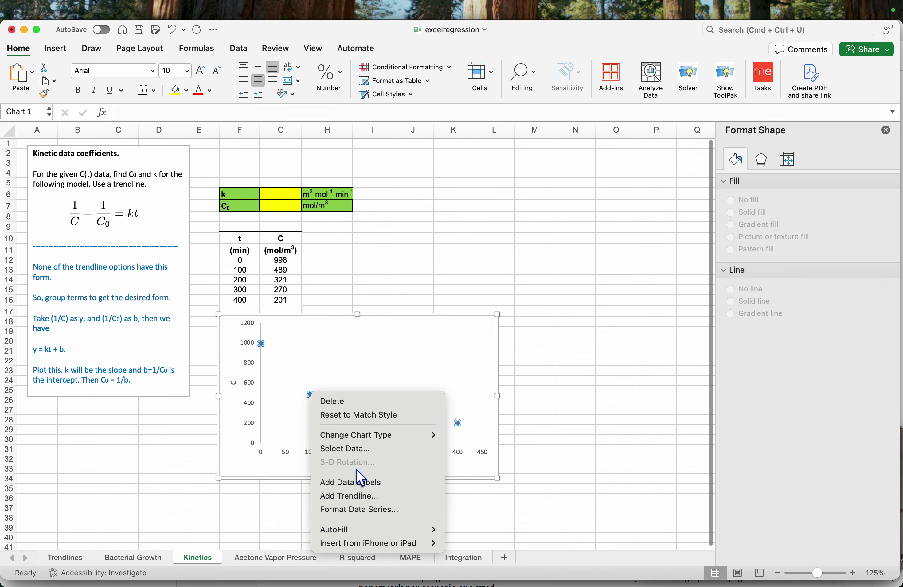
click(351, 494)
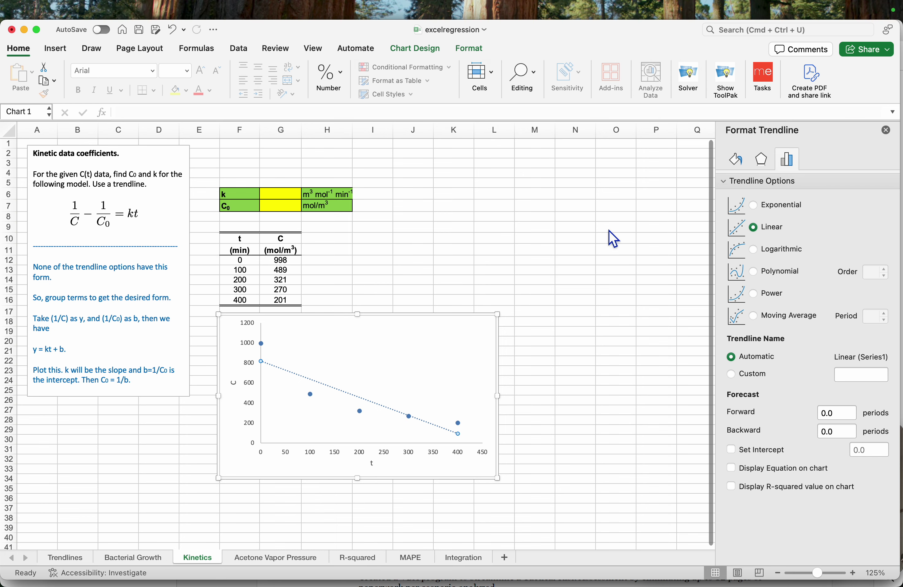
click(886, 131)
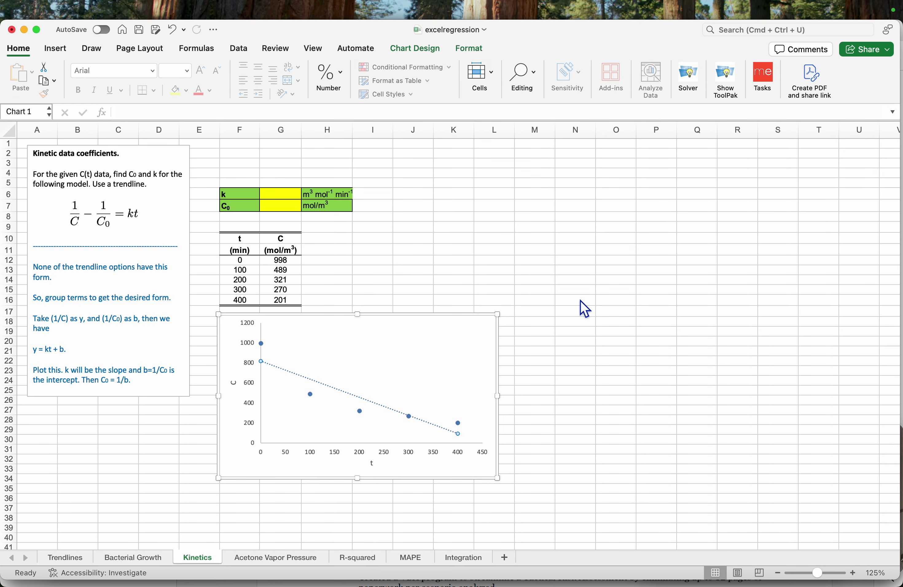
key(Delete)
click(321, 280)
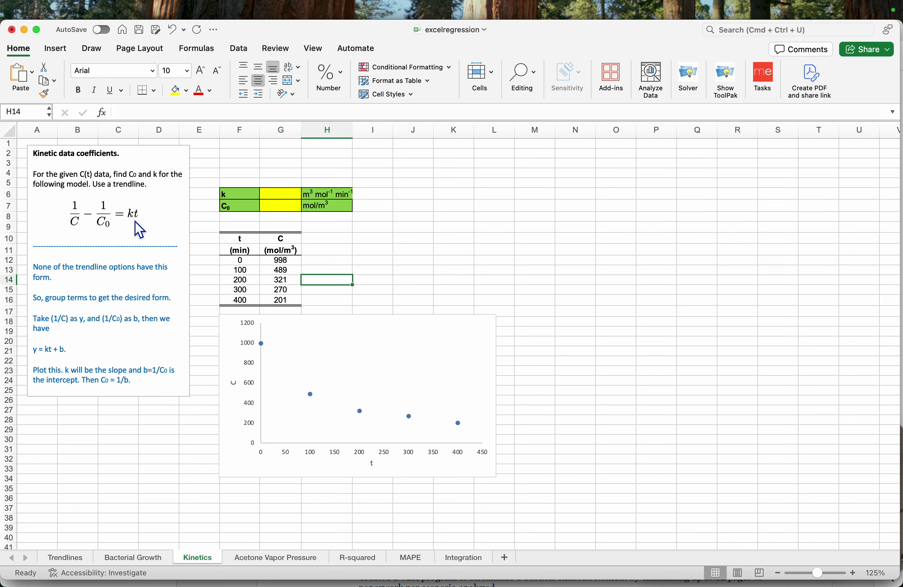
- Enter the column header 1/C-1/C0 in cell H10 beside the concentration column
click(321, 261)
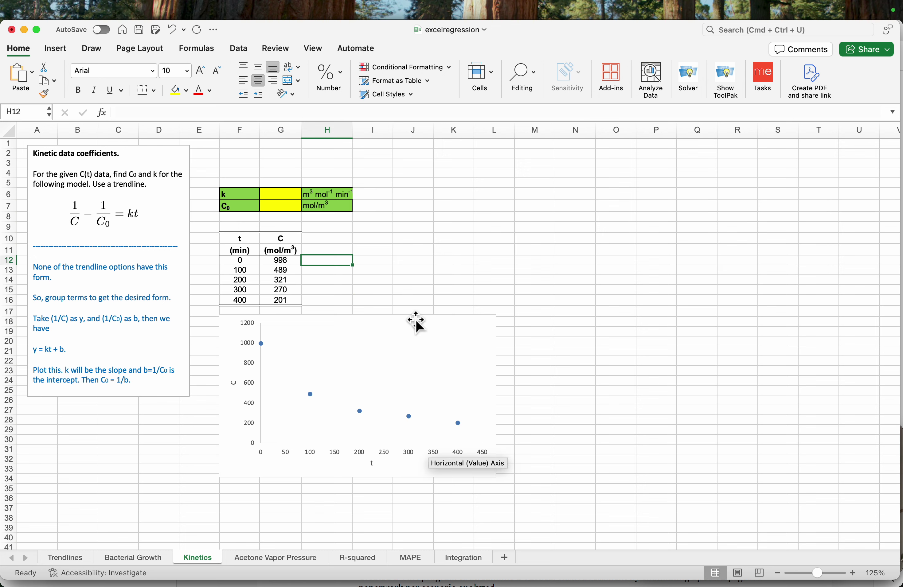
key(Up)
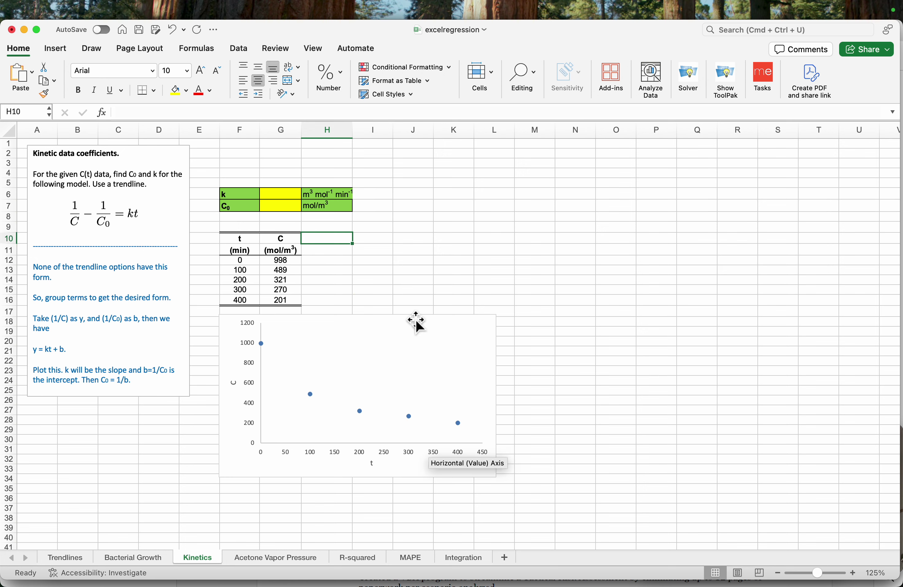
text(1/C-1/C0)
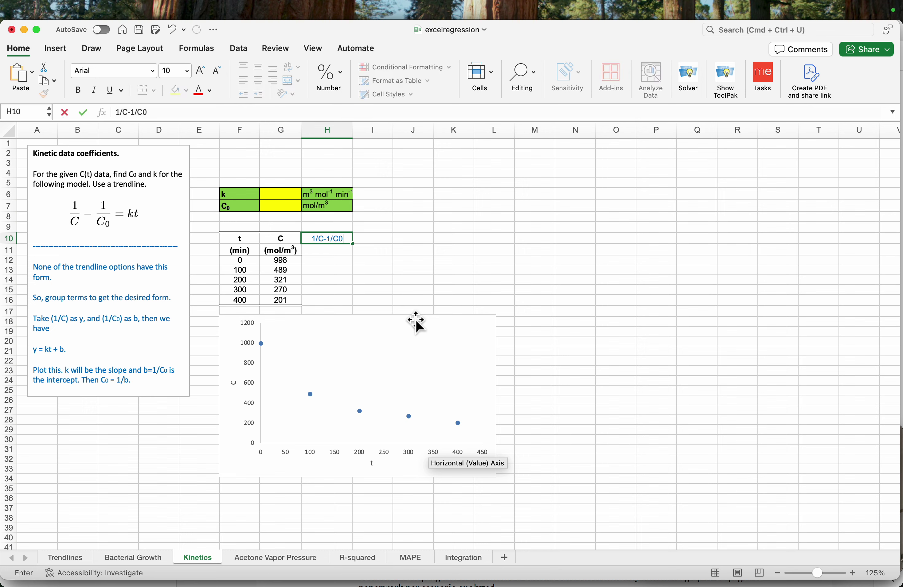
key(Return)
key(Return)
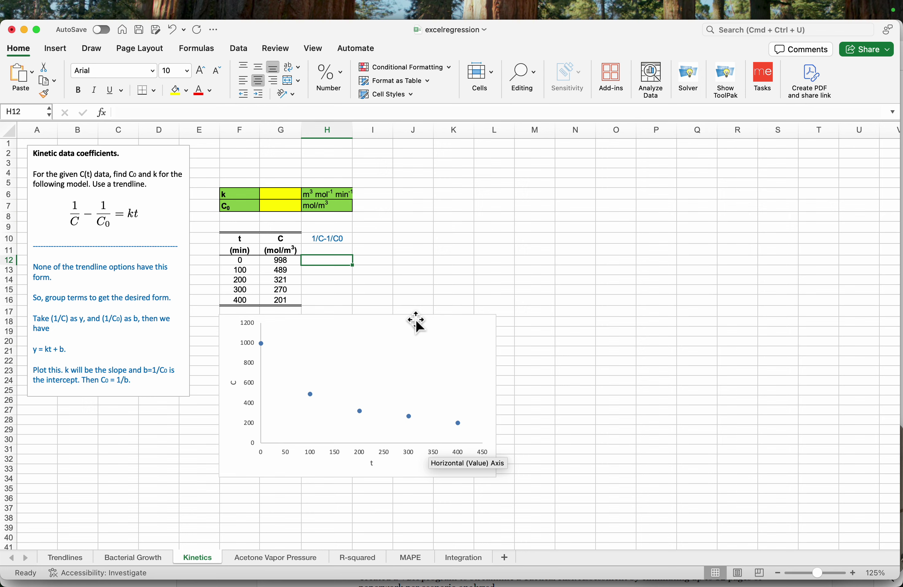
- Calculate 1/C-1/C0 in H12 with the formula =1/G12-1/$G$12 and fill it down to H16
text(=1/)
click(290, 263)
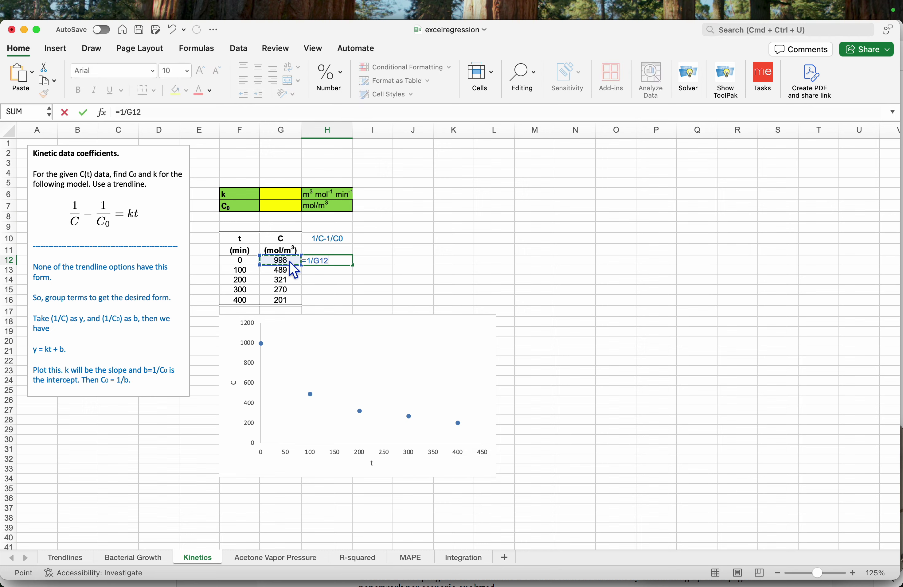
text(-1/)
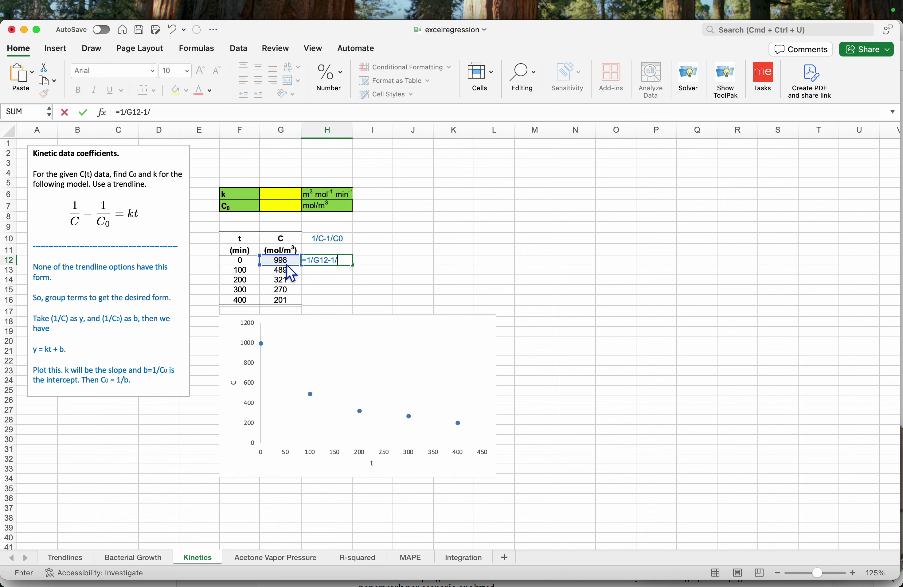
click(288, 264)
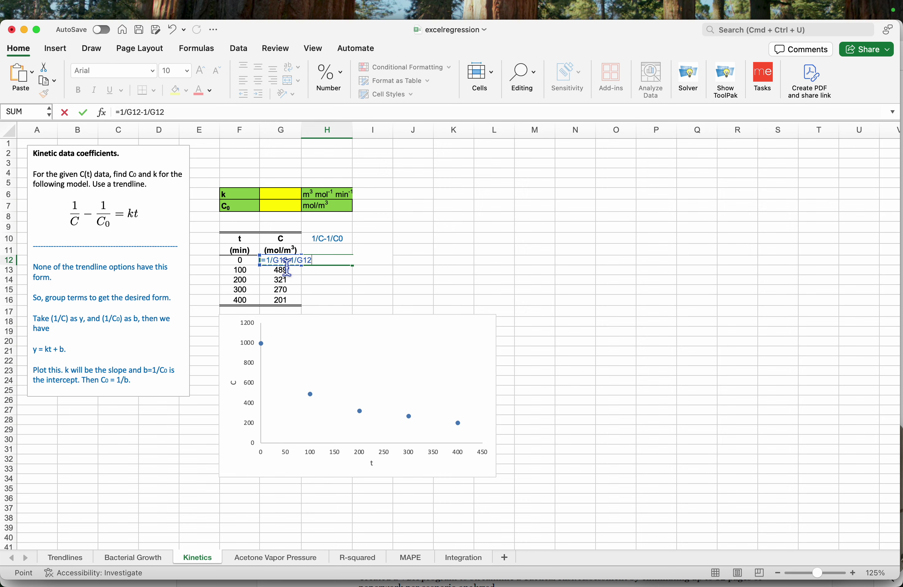
key(super+t)
key(Return)
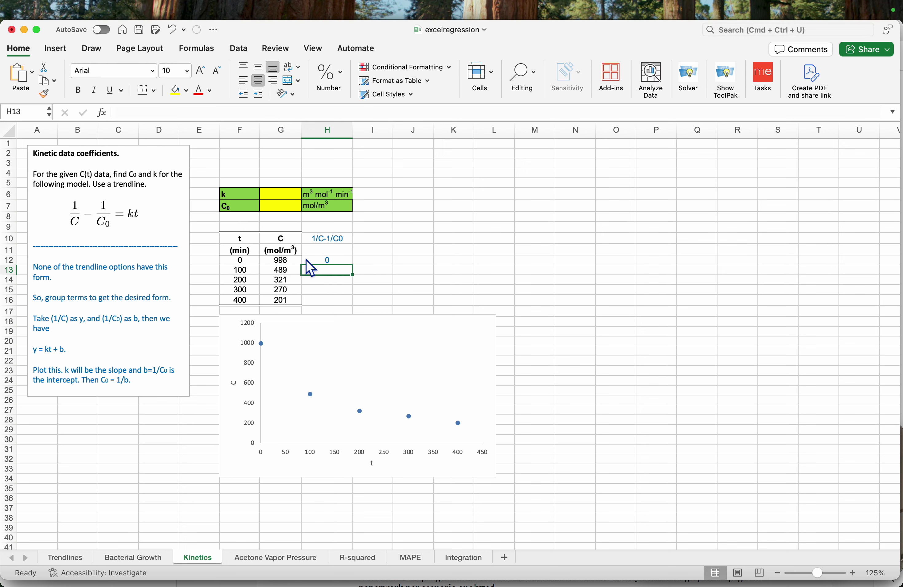
drag(353, 266, 354, 306)
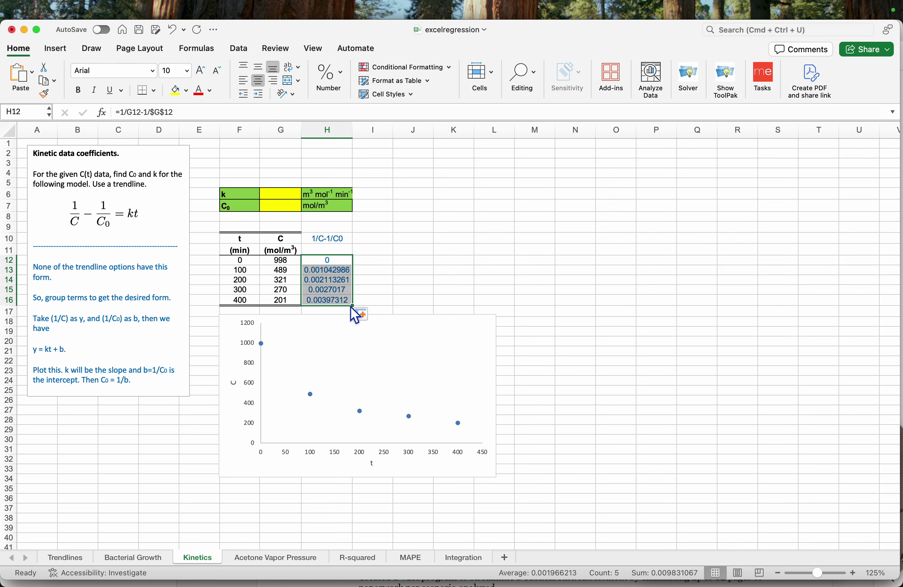
- Change the chart series' y-values from the concentration column to the transformed data in H12:H16
click(397, 292)
click(312, 398)
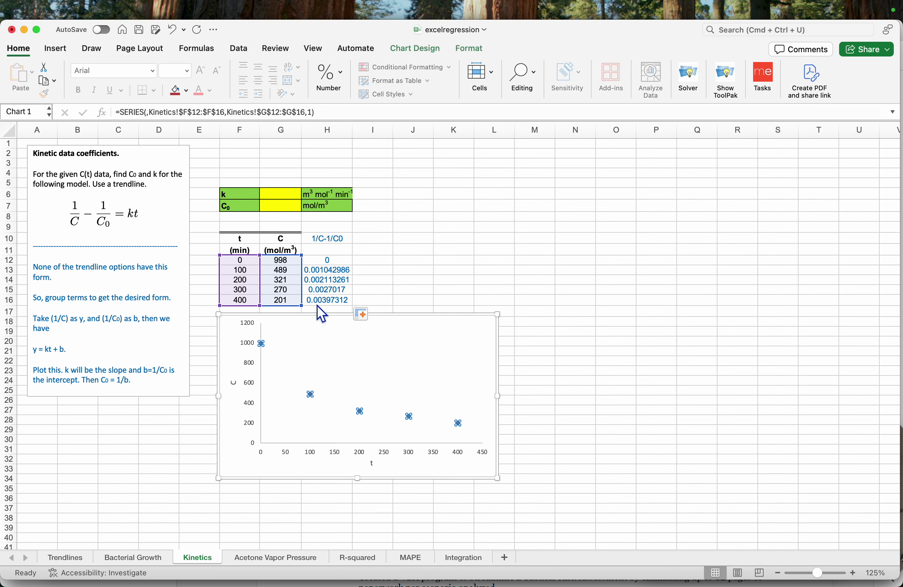
drag(308, 294, 333, 292)
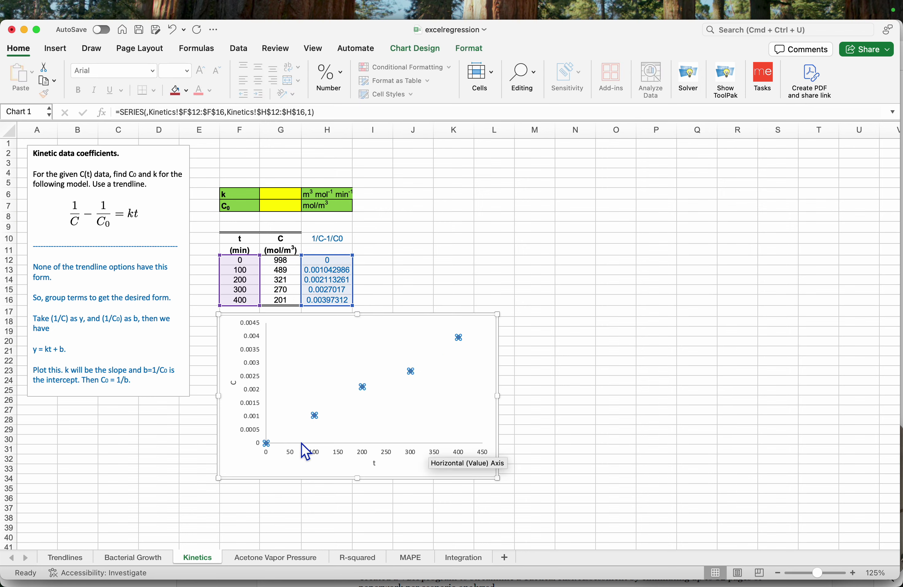
- Change the chart's vertical axis title to 1/C-1/C0
click(234, 384)
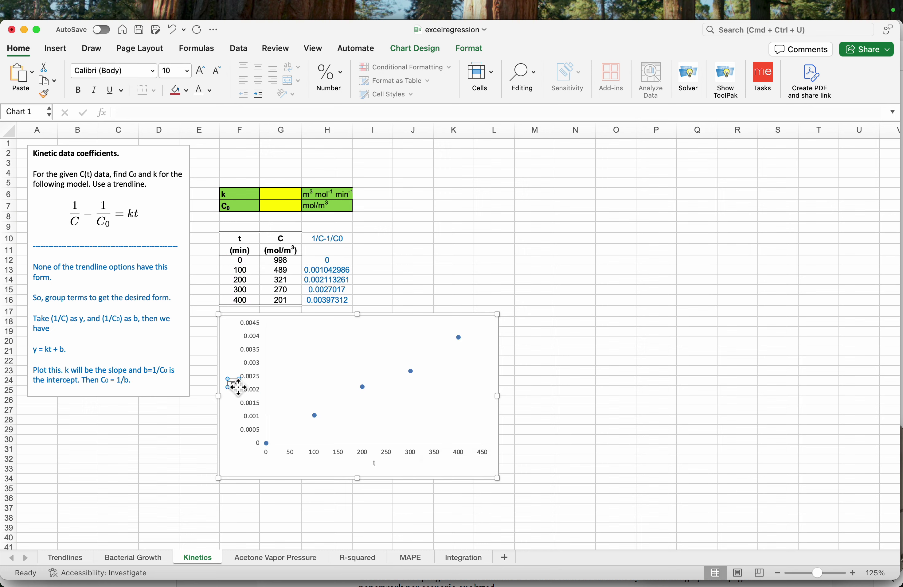
text(1/C-1/C0)
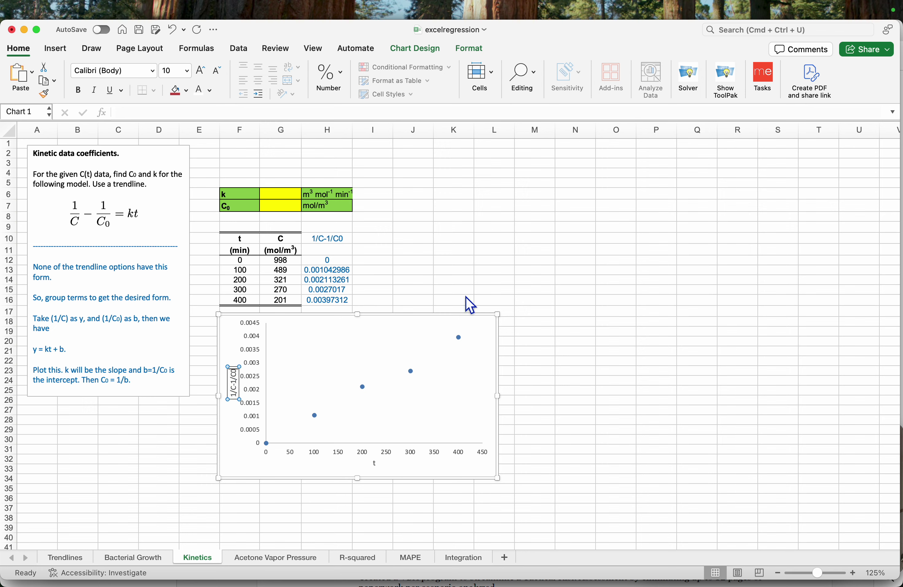
click(530, 330)
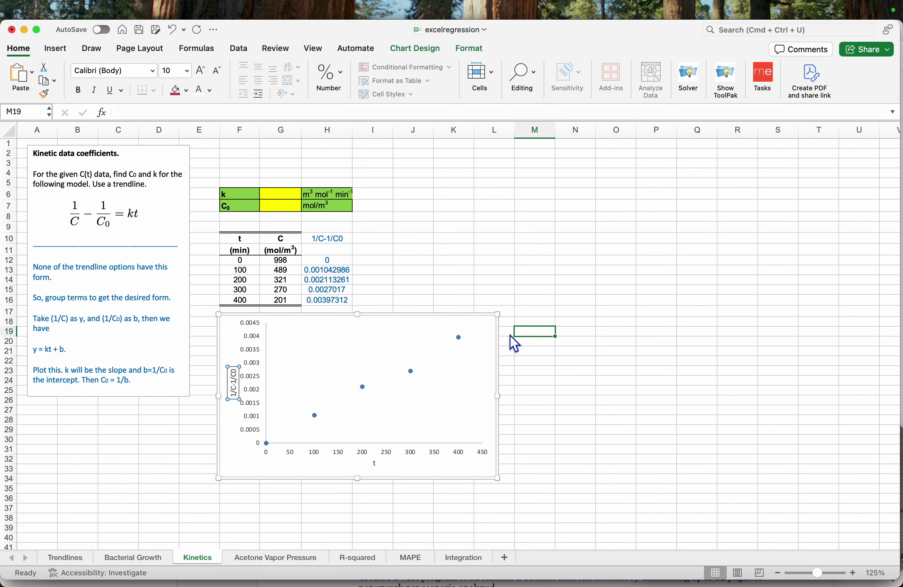
- Add a linear trendline to the plotted data, displaying its equation and R-squared value on the chart
click(411, 371)
right_click(412, 372)
click(437, 477)
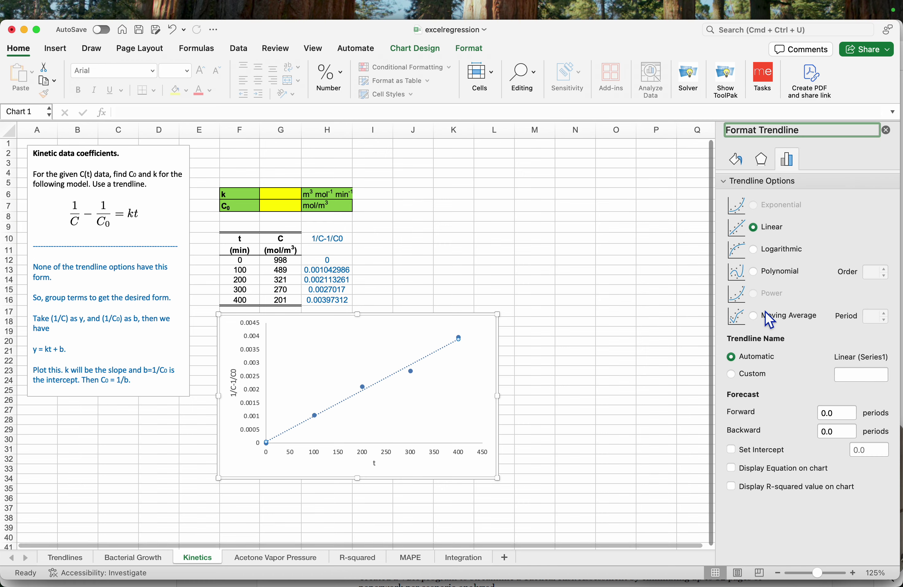
click(757, 471)
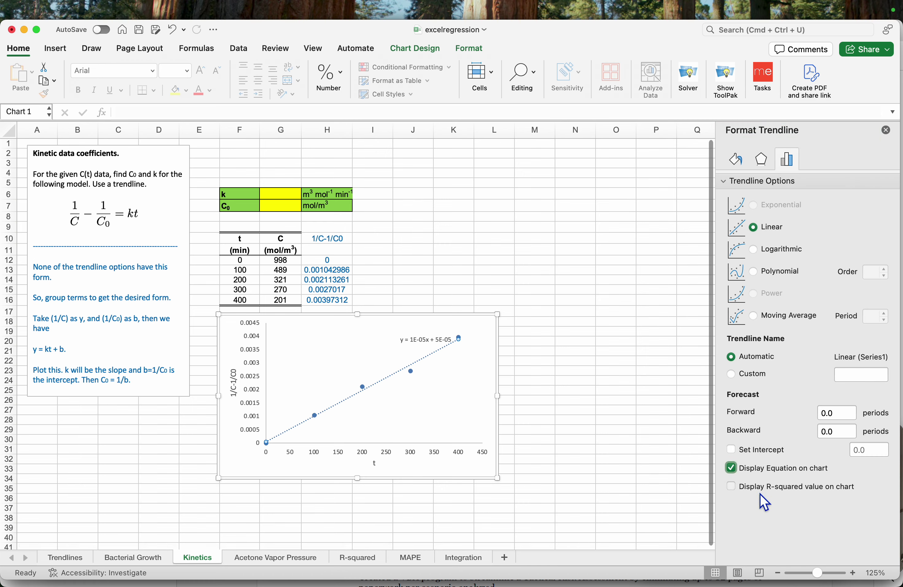
click(760, 490)
click(541, 385)
- Enlarge the trendline's equation label to 18 pt and move it left, away from the line
click(415, 352)
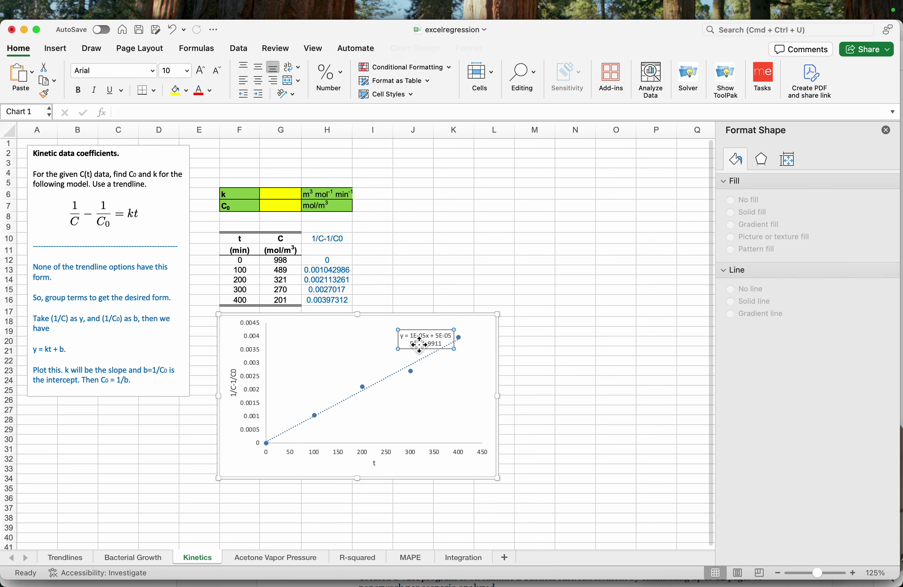
click(415, 352)
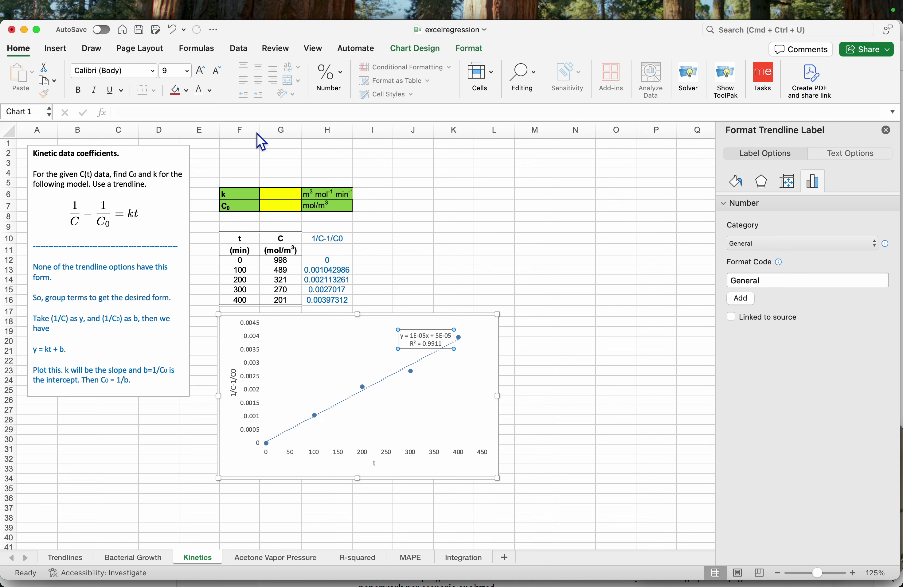
click(200, 72)
click(200, 73)
click(200, 73)
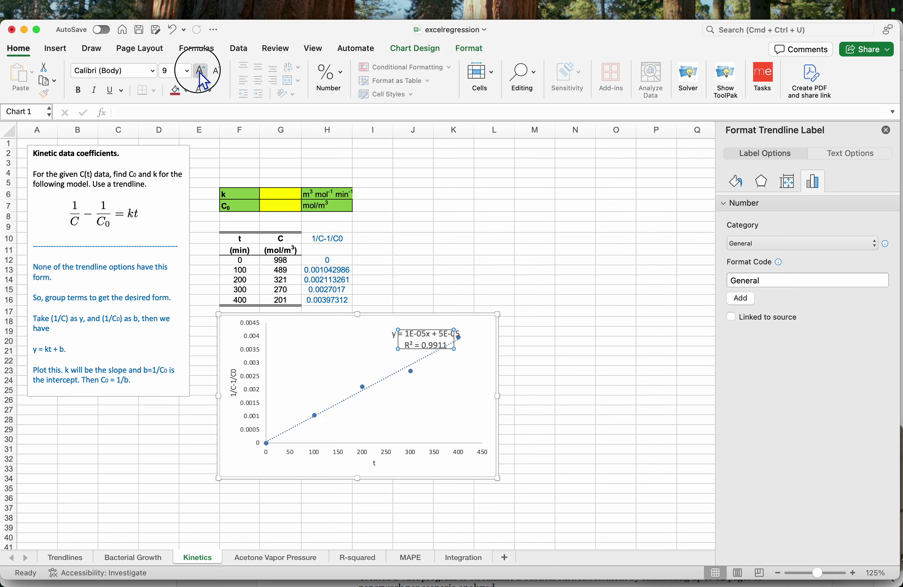
click(200, 73)
click(200, 73)
click(200, 73)
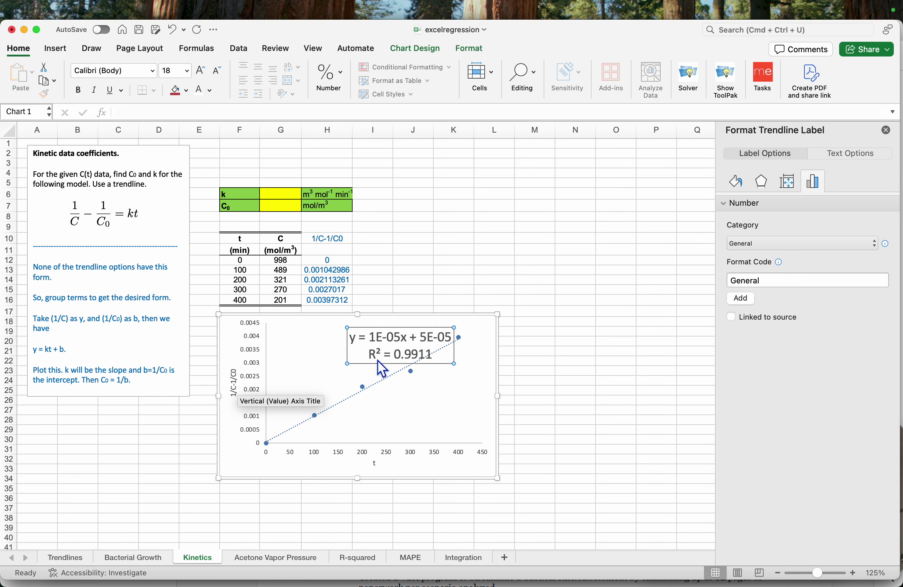
drag(373, 363, 309, 374)
click(305, 360)
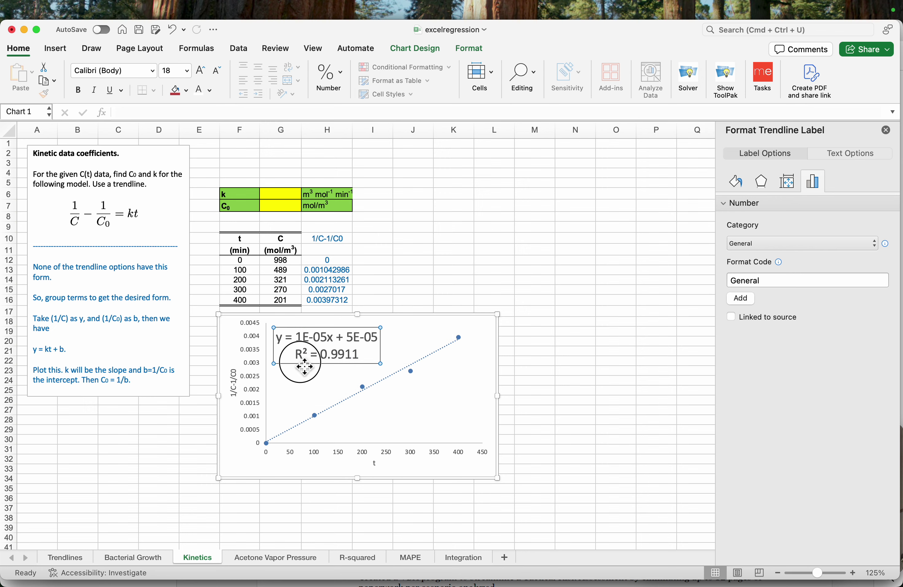
- Format the trendline label's numbers as Scientific with 3 decimal places and move the label clear of the vertical axis
click(736, 189)
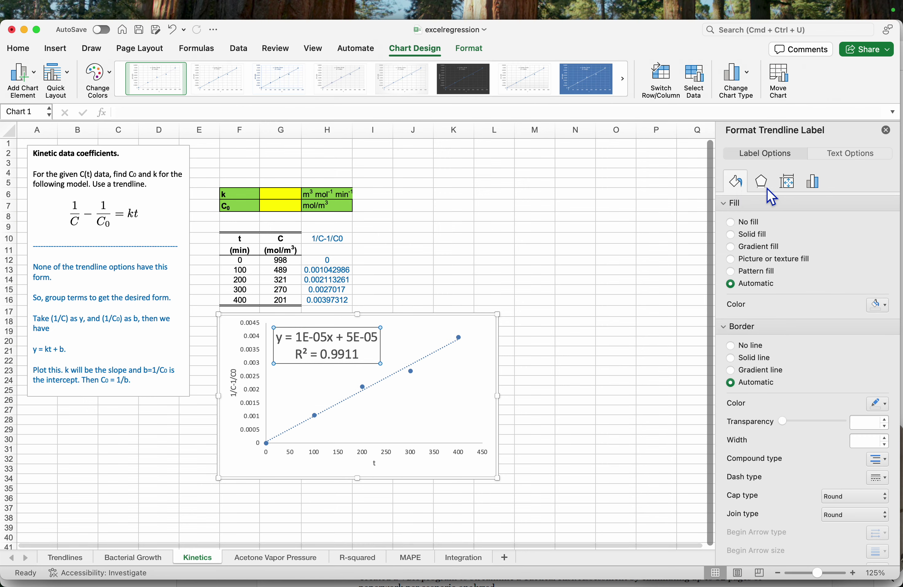
click(815, 185)
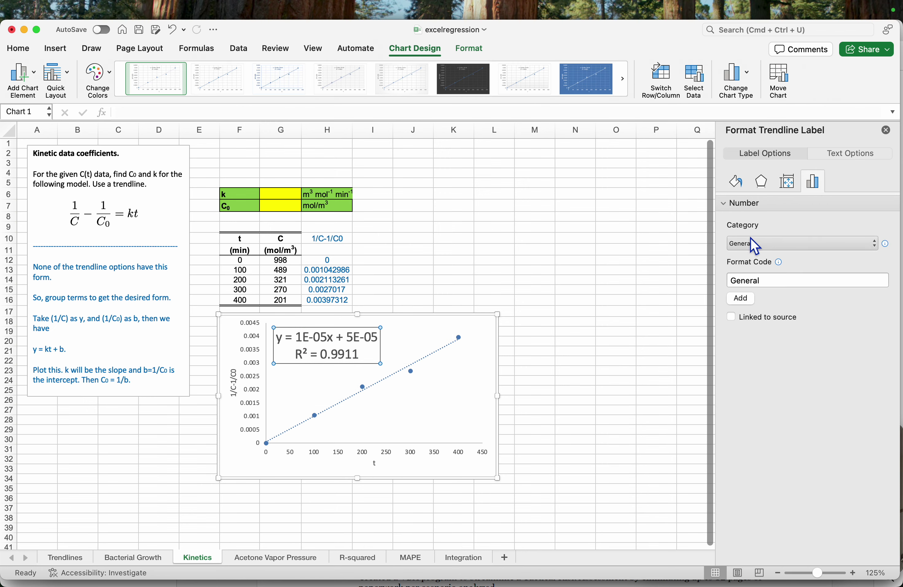
click(792, 286)
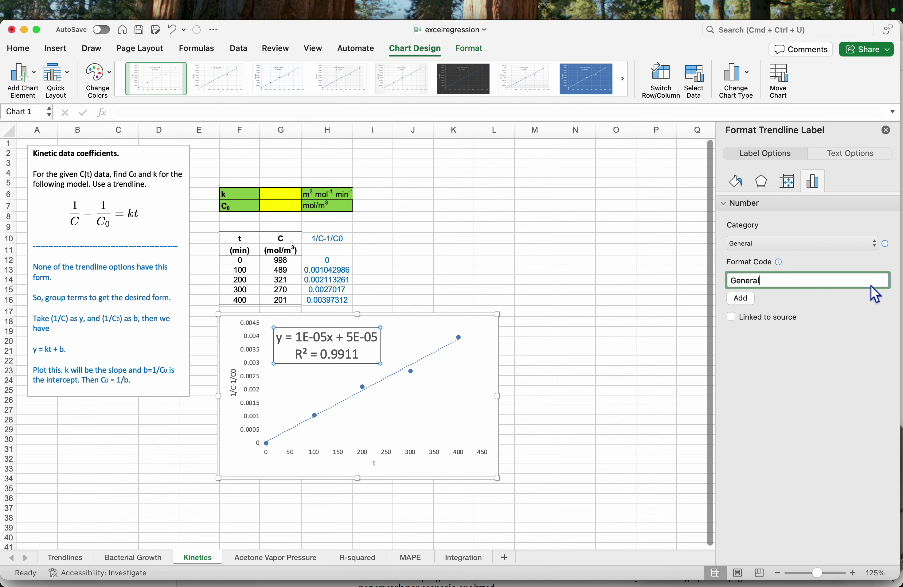
click(854, 246)
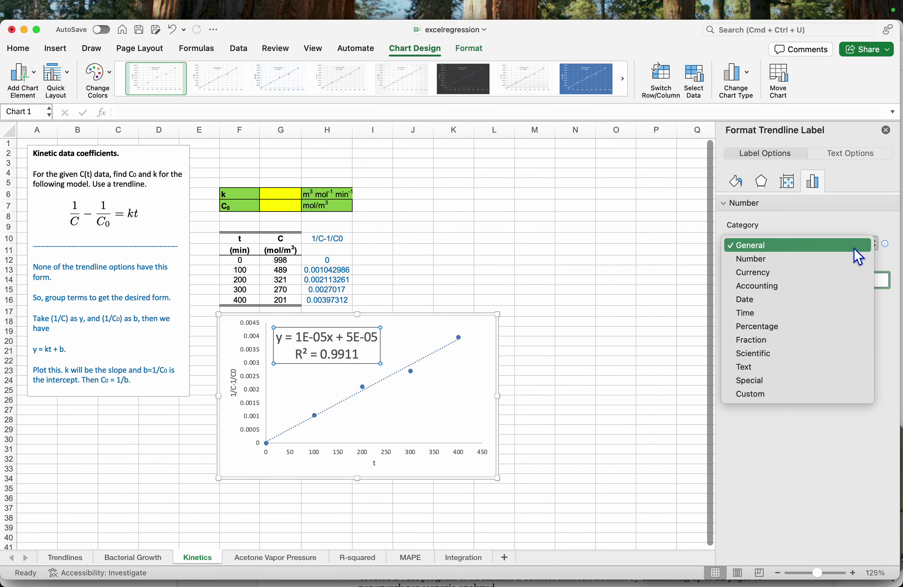
click(823, 353)
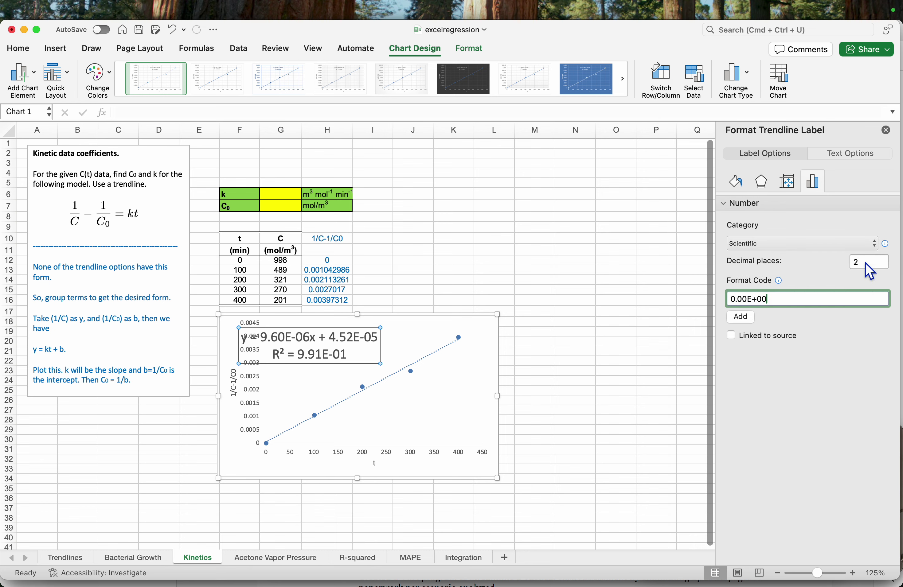
click(854, 264)
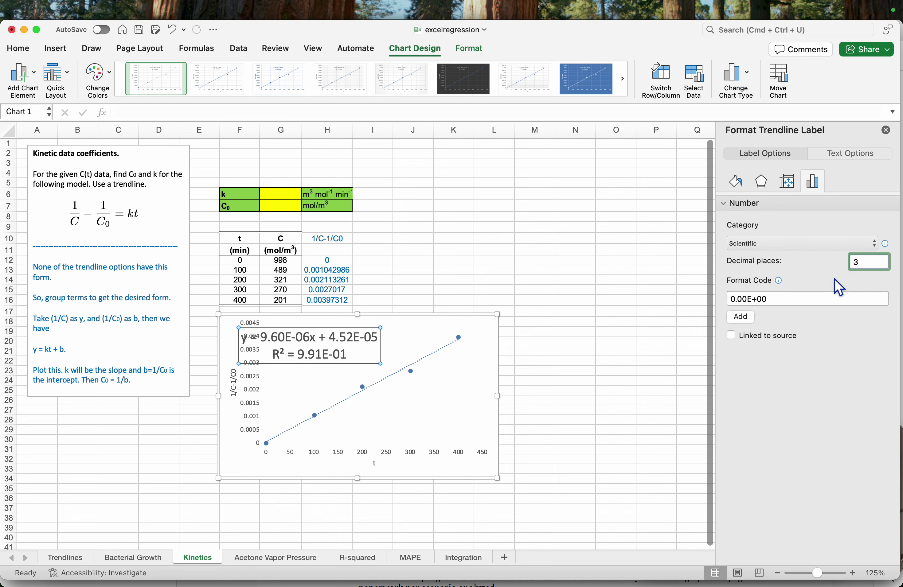
text(3)
click(656, 312)
click(353, 358)
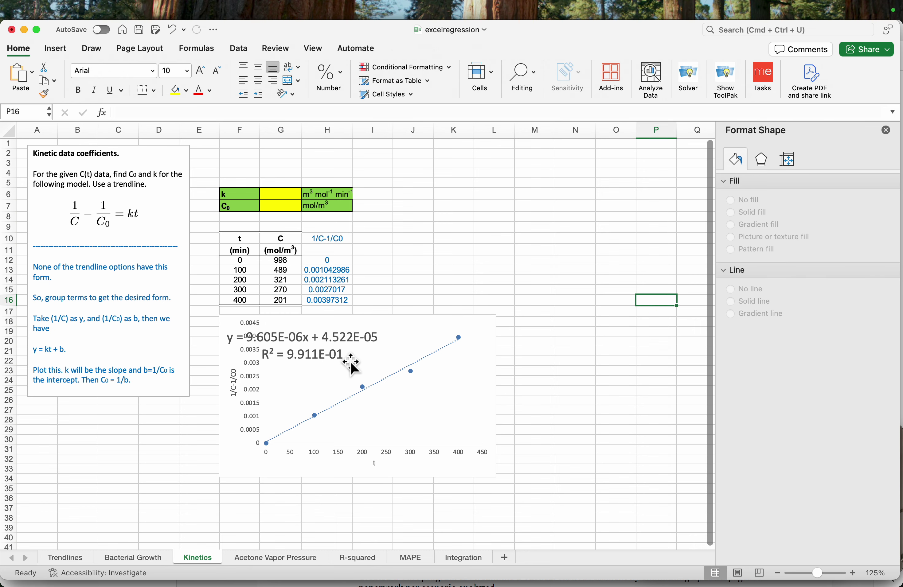
drag(345, 365, 366, 371)
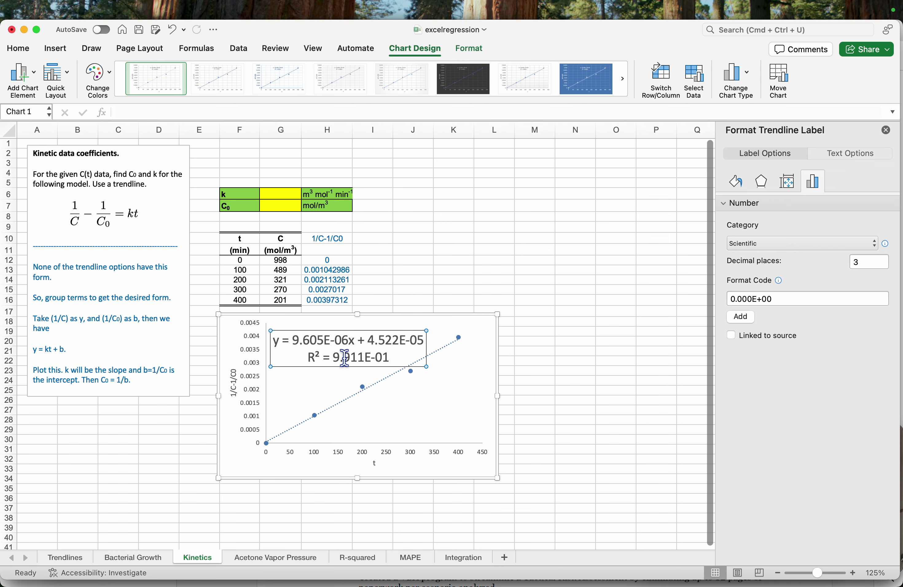
- Set the linear trendline's intercept to 0.0 and move its equation label left, off the line
click(351, 401)
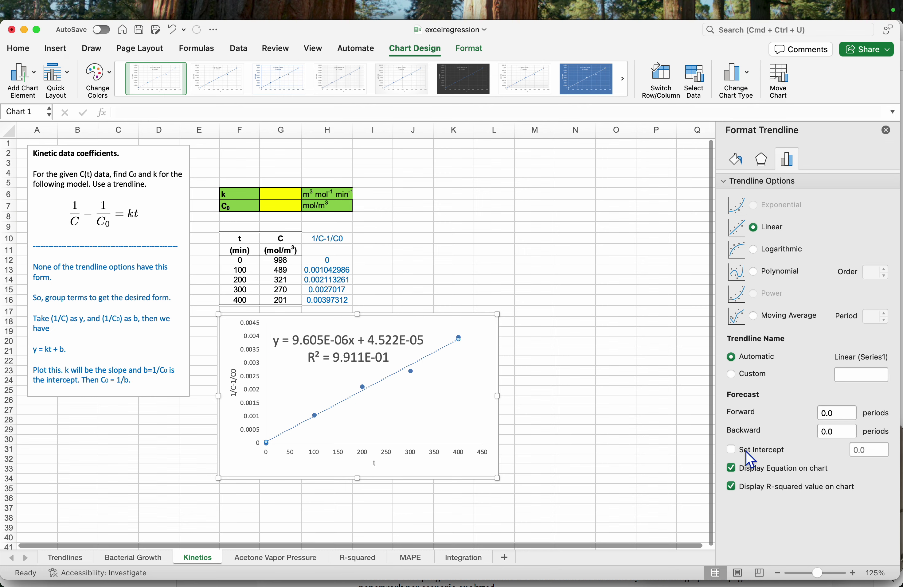
click(732, 451)
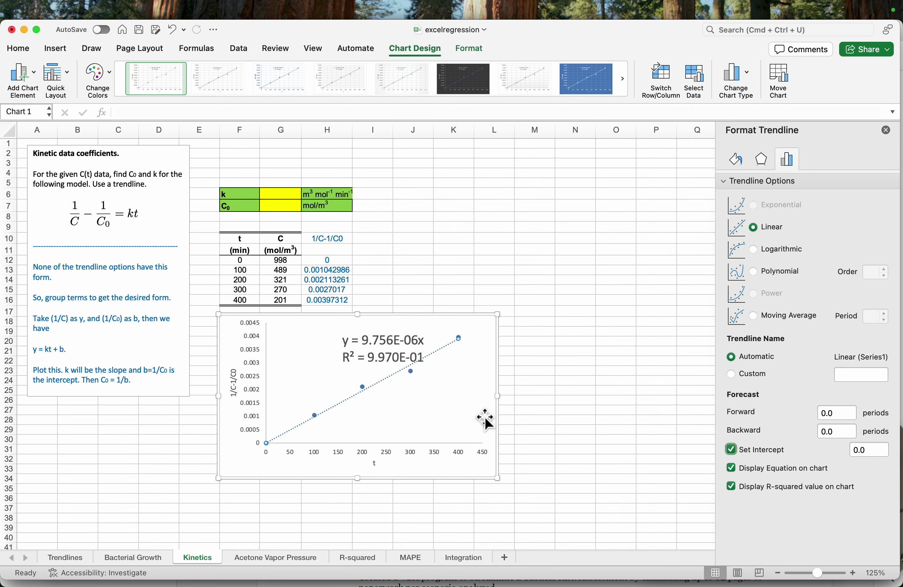
click(383, 361)
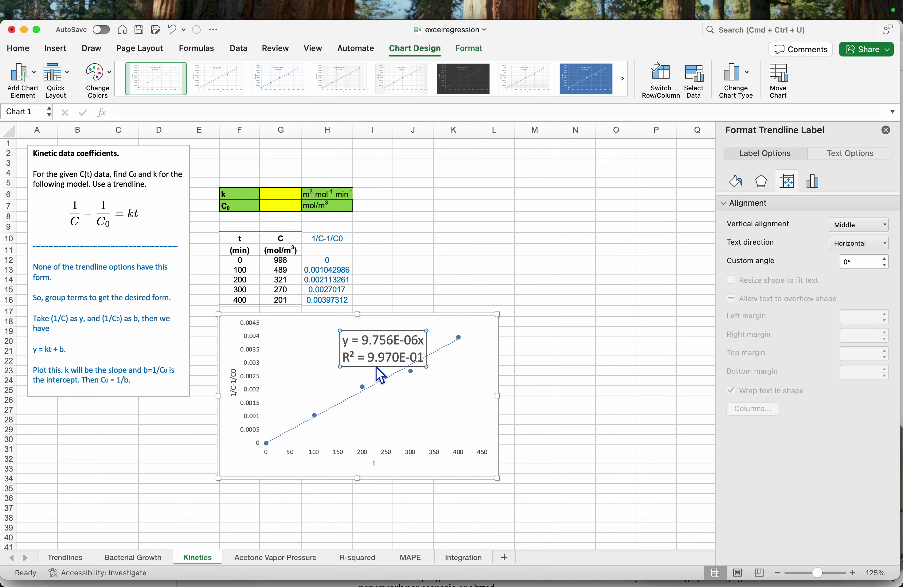
drag(376, 368, 310, 368)
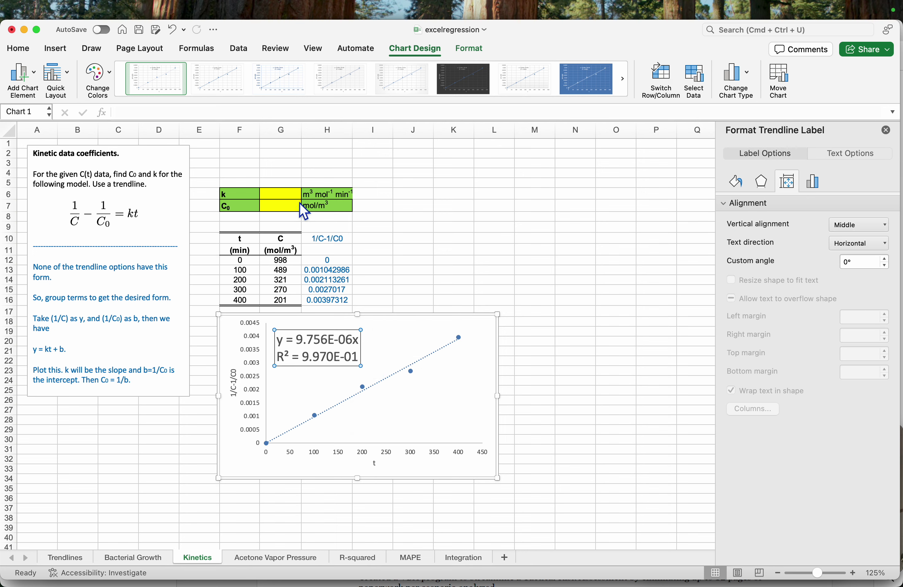
- Enter the trendline slope 9.756E-6 as the value of k in cell G6
click(286, 201)
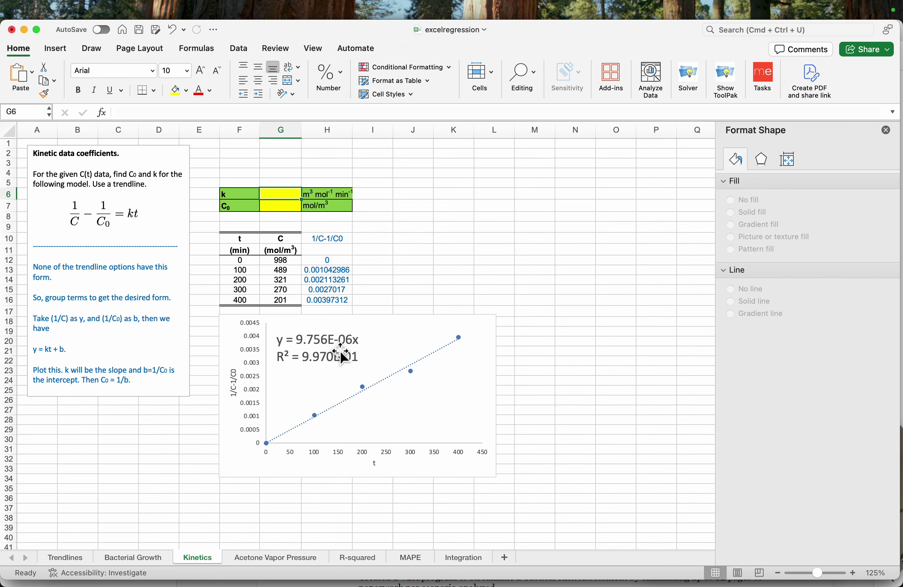
text(9.756E-6)
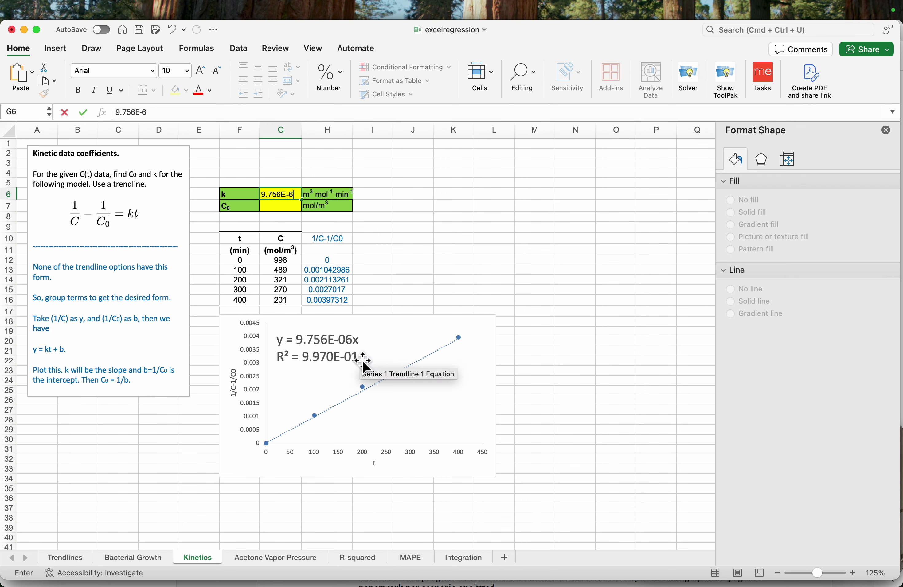
key(Return)
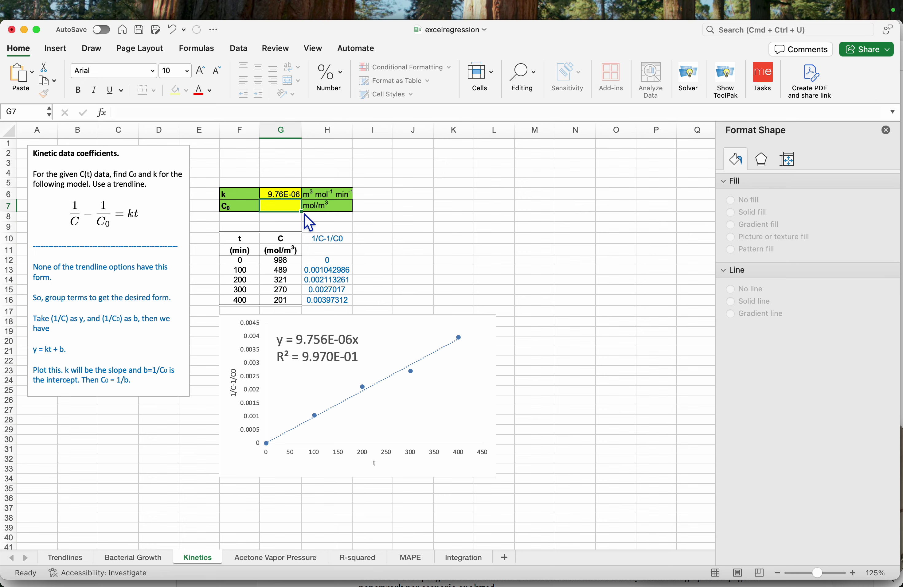
- On the Acetone Vapor Pressure sheet, examine the starting constants A, B and C, the model column and the log10(Psat) formula in C18
click(261, 558)
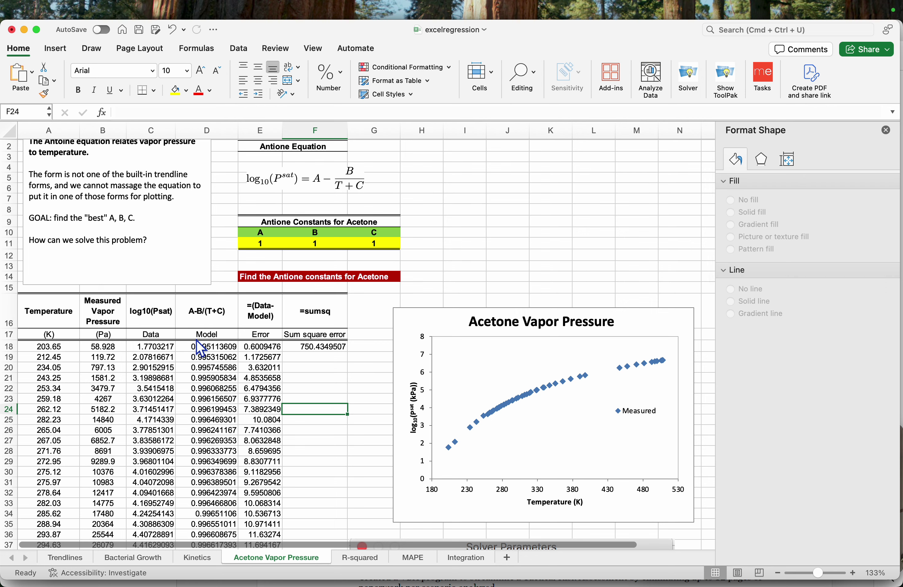
scroll(281, 203, up, 1)
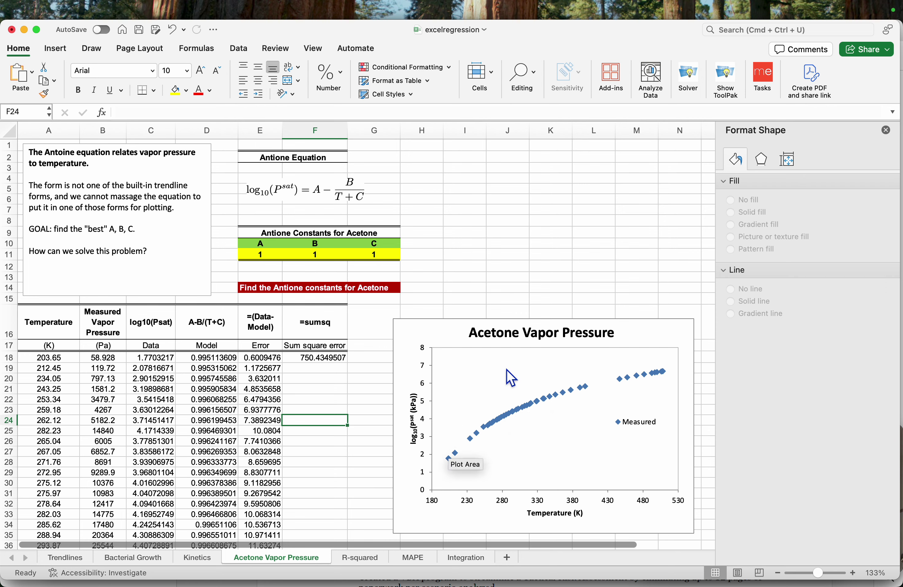
mouse_move(479, 437)
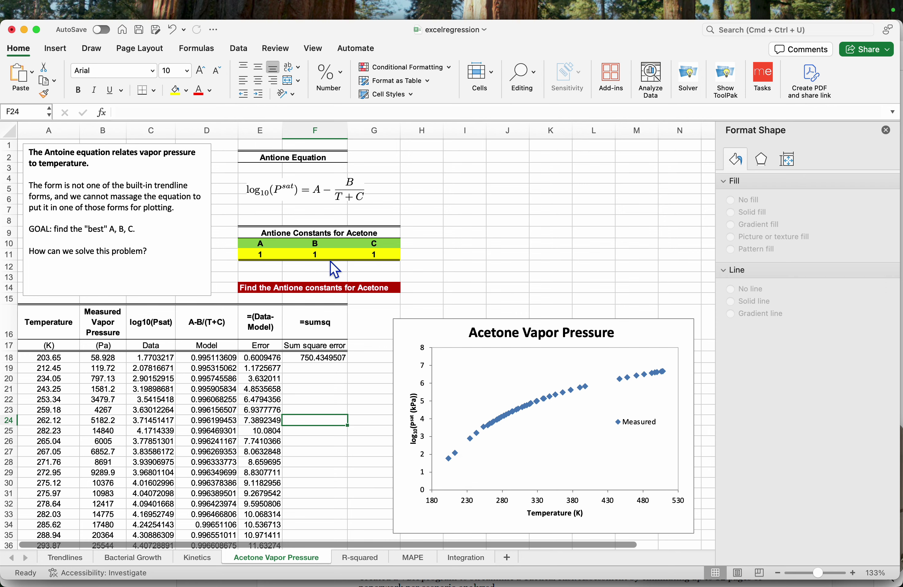
click(269, 255)
click(315, 254)
click(369, 256)
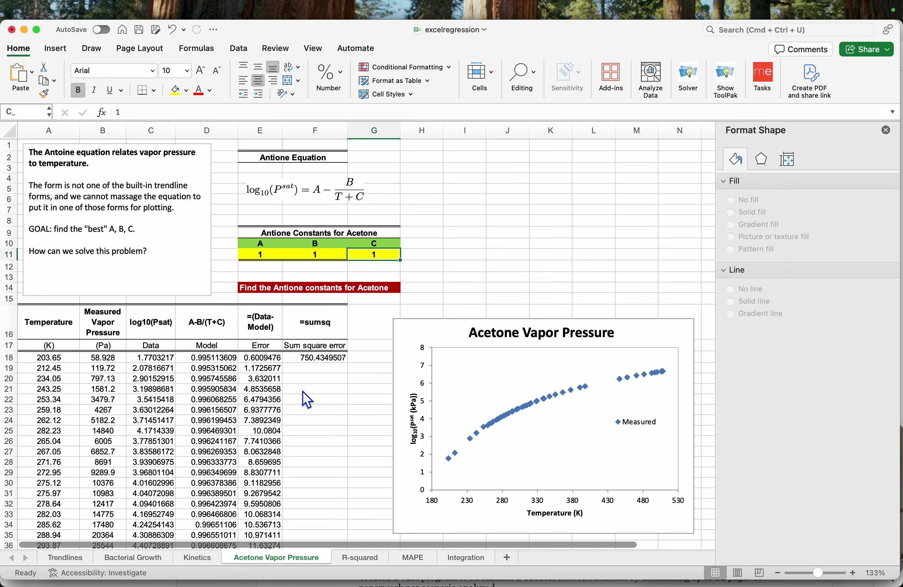
click(211, 361)
double_click(151, 361)
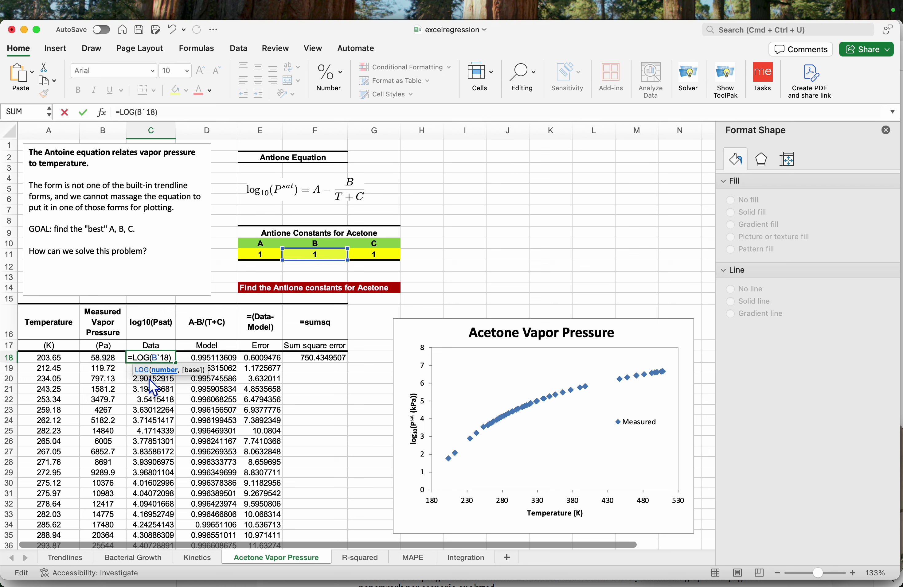
key(Escape)
- Examine the squared-error formula in E18 and the sum-of-errors formula in F18
click(255, 361)
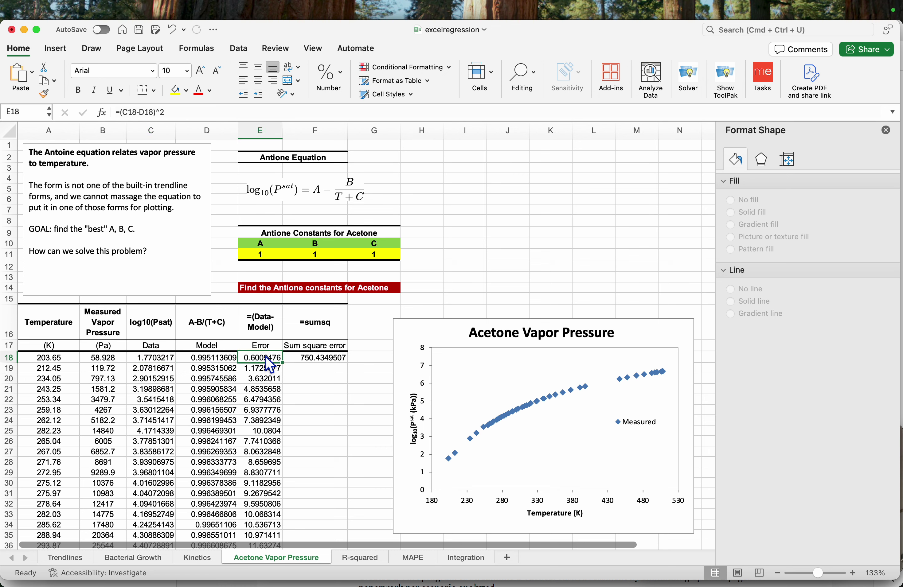
double_click(265, 356)
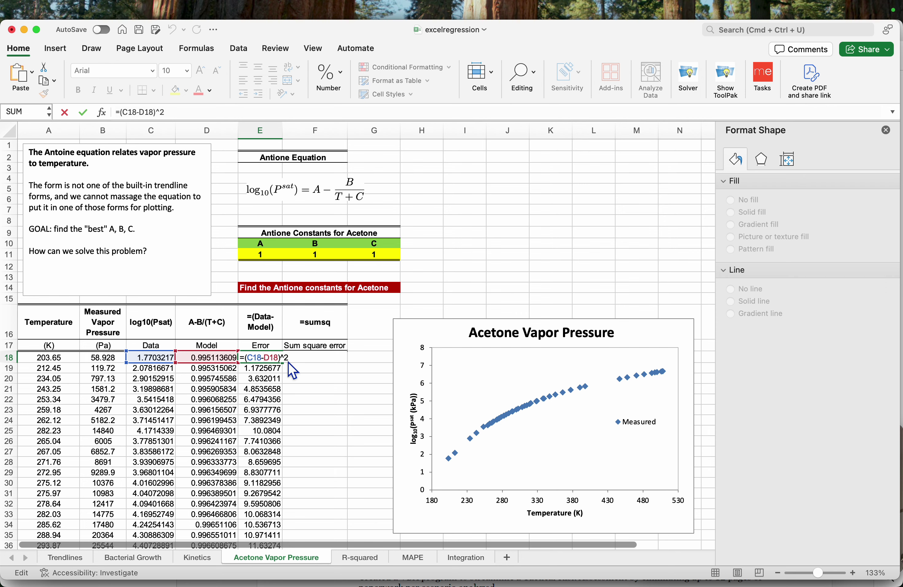
key(ctrl+Return)
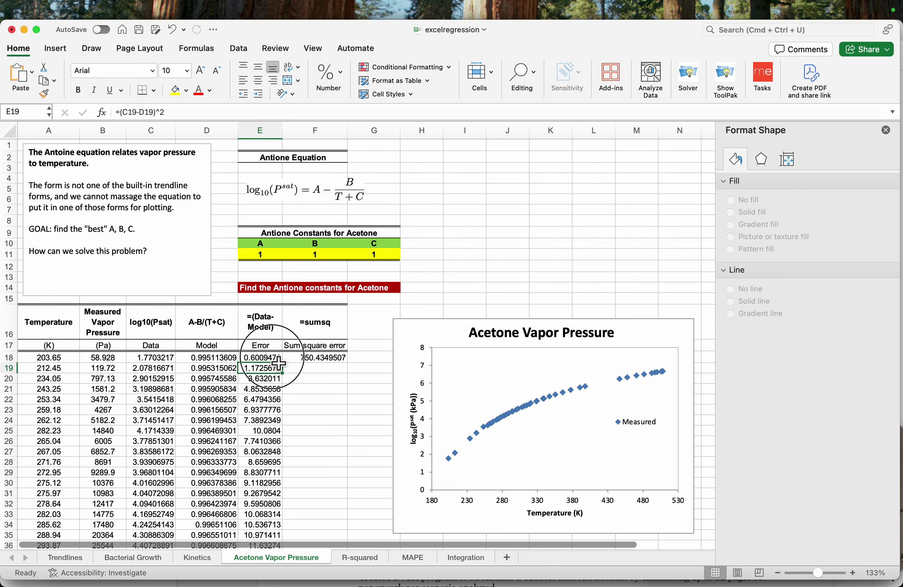
double_click(281, 363)
click(316, 361)
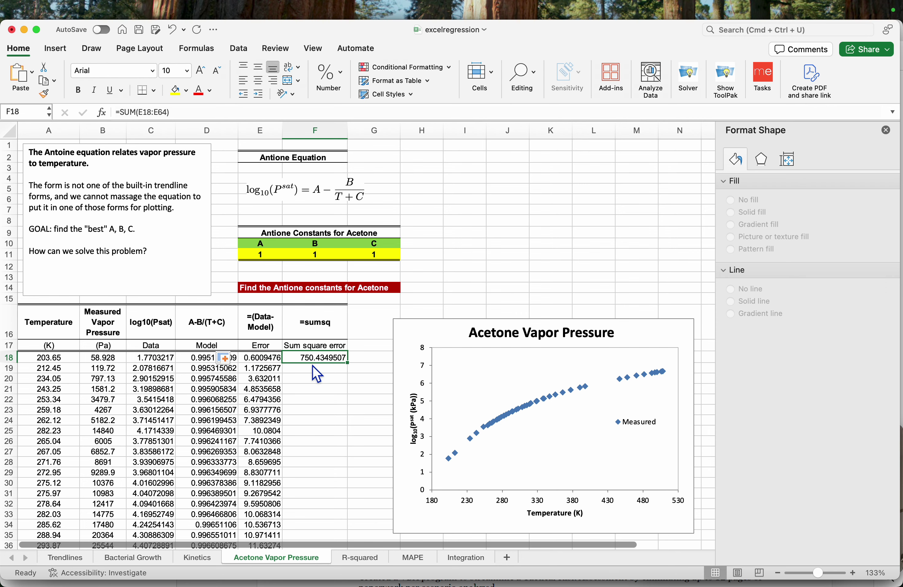
double_click(318, 362)
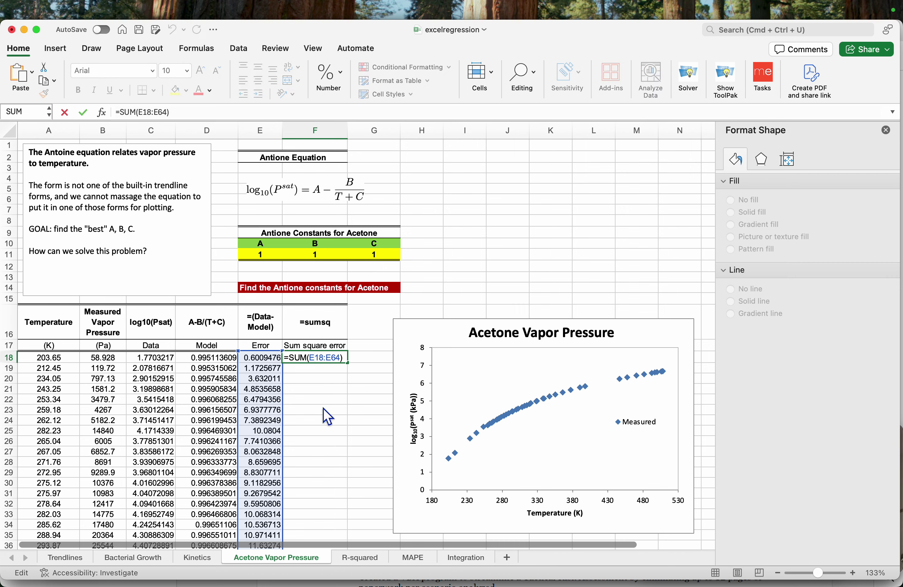
key(Return)
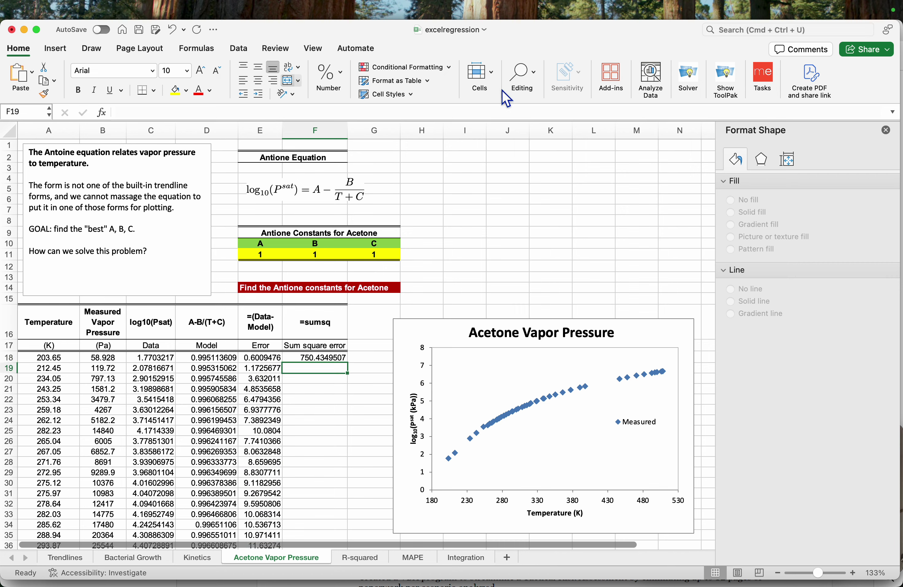
- Run Solver with GRG Nonlinear to minimize F18 by changing E11:G11, keep the solution, and check the fitted A, B and C
click(246, 51)
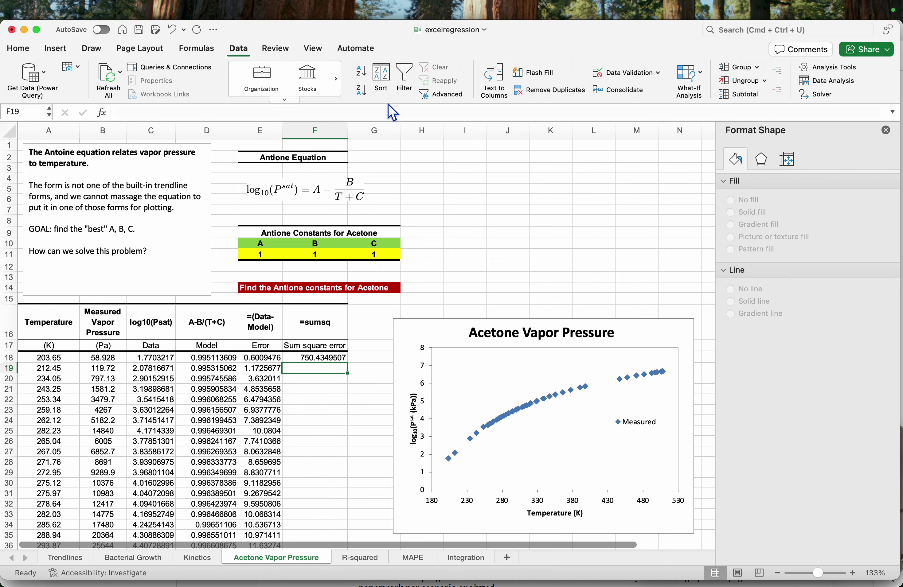
click(826, 101)
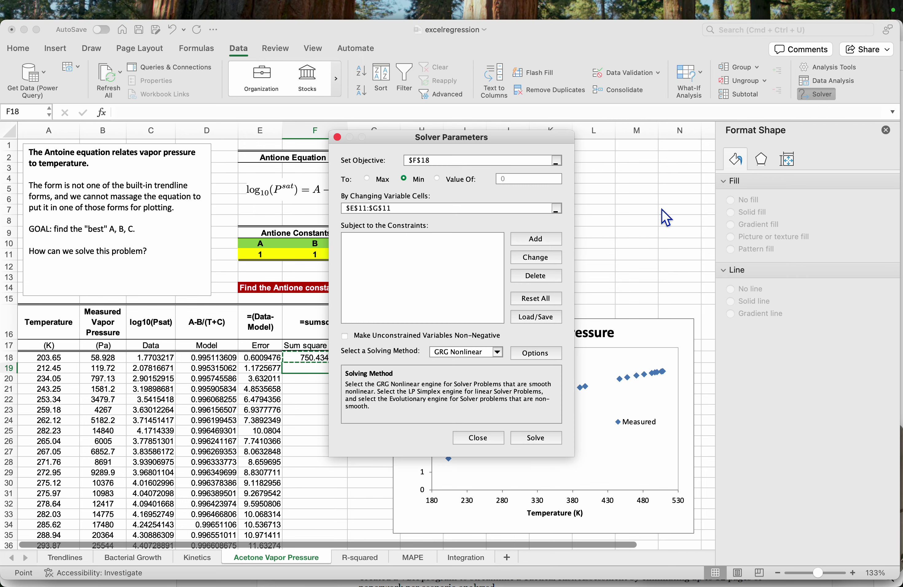
click(550, 160)
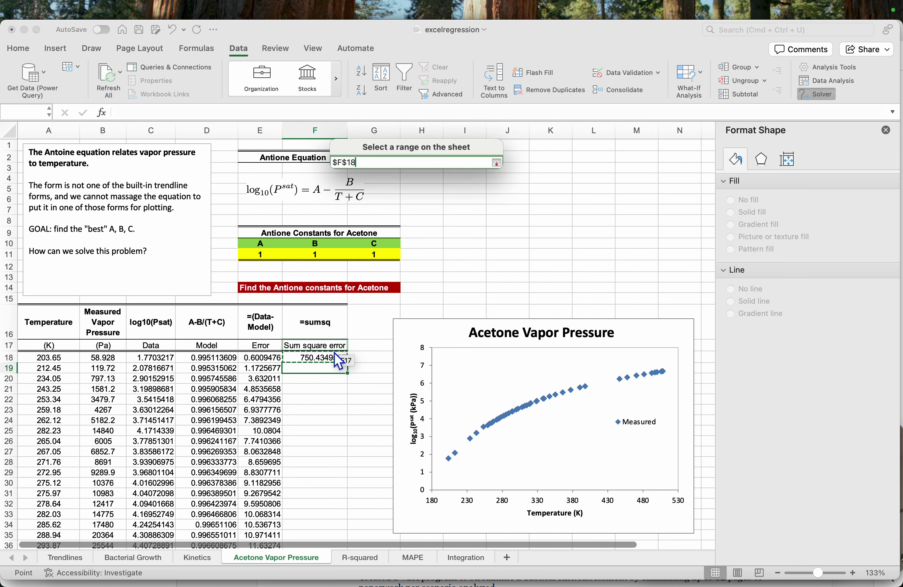
click(496, 163)
click(556, 209)
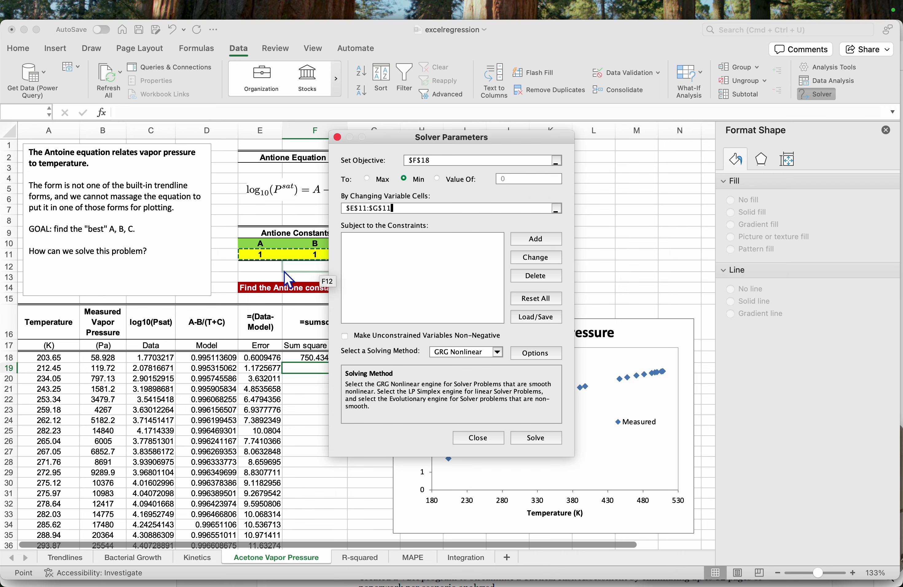
drag(443, 145, 550, 149)
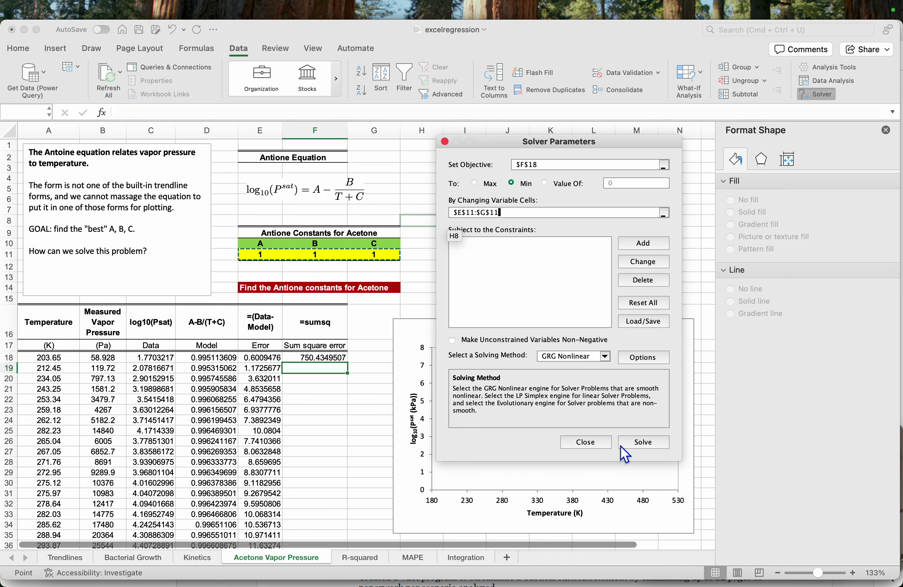
click(632, 445)
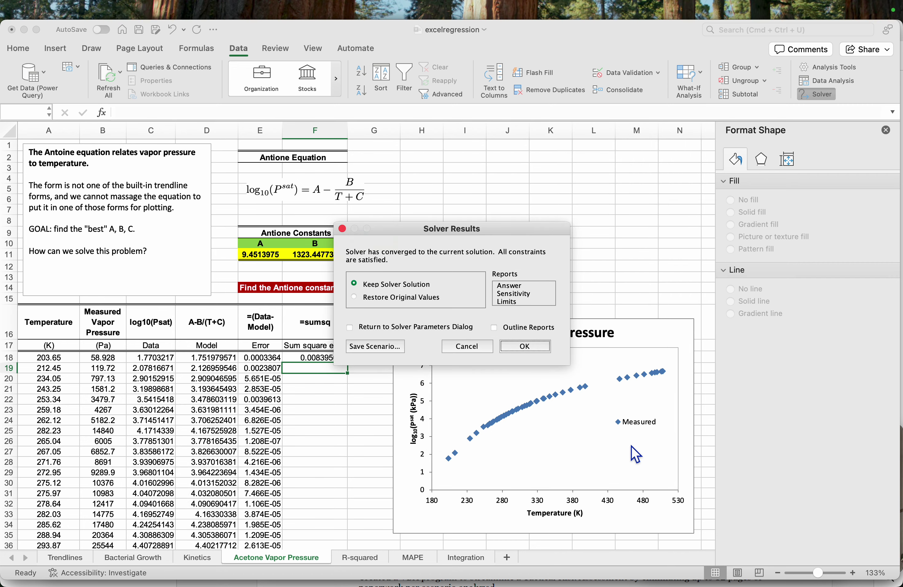
click(524, 350)
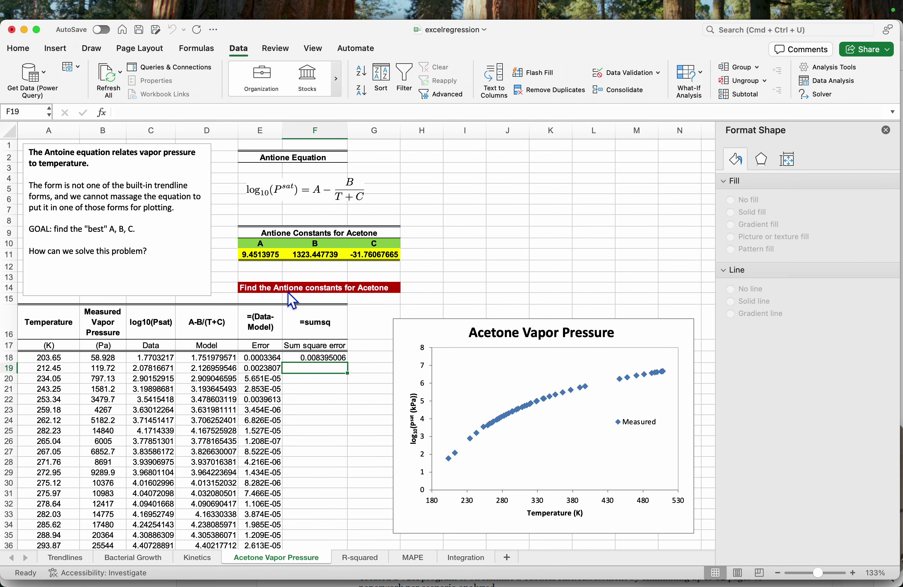
click(248, 257)
click(321, 259)
click(369, 259)
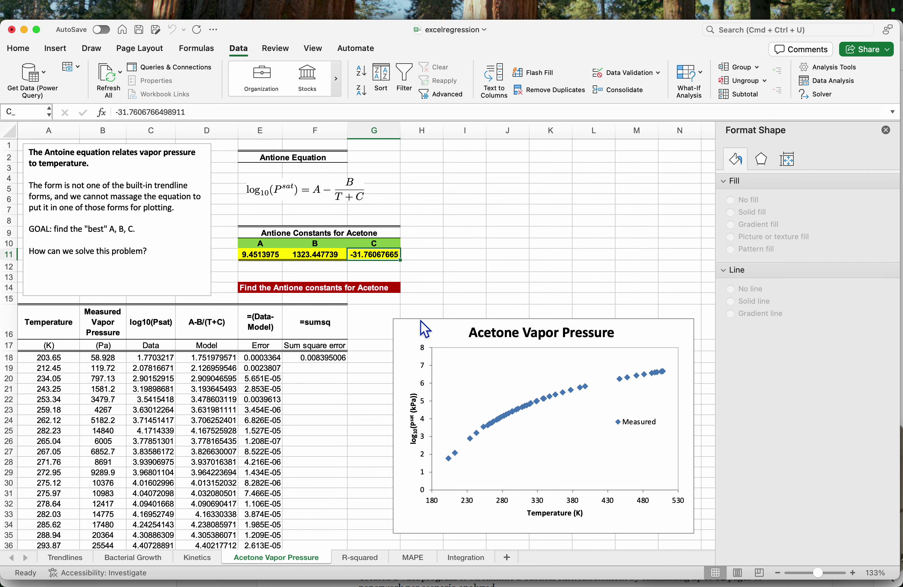
- Move the Acetone Vapor Pressure chart slightly up and add a new data series named Model to it
drag(421, 321, 422, 304)
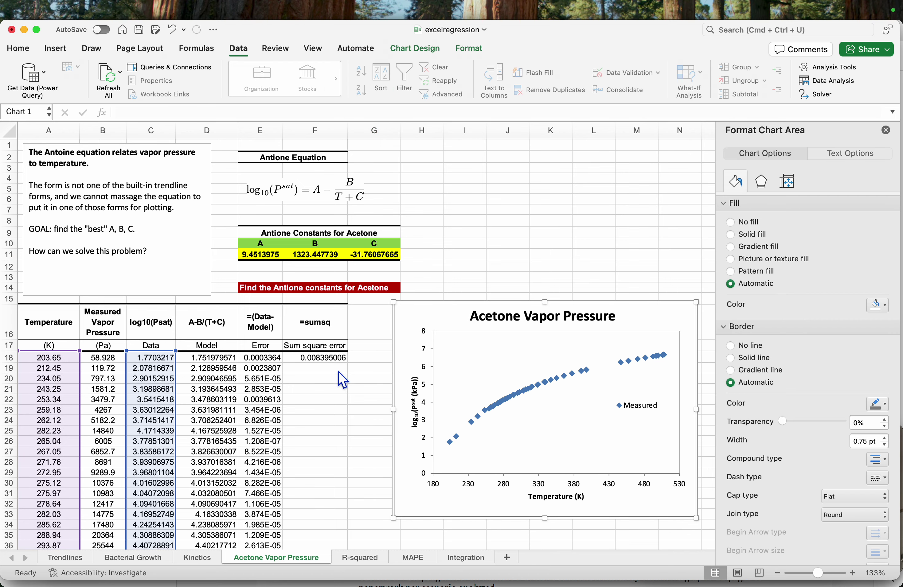
right_click(475, 370)
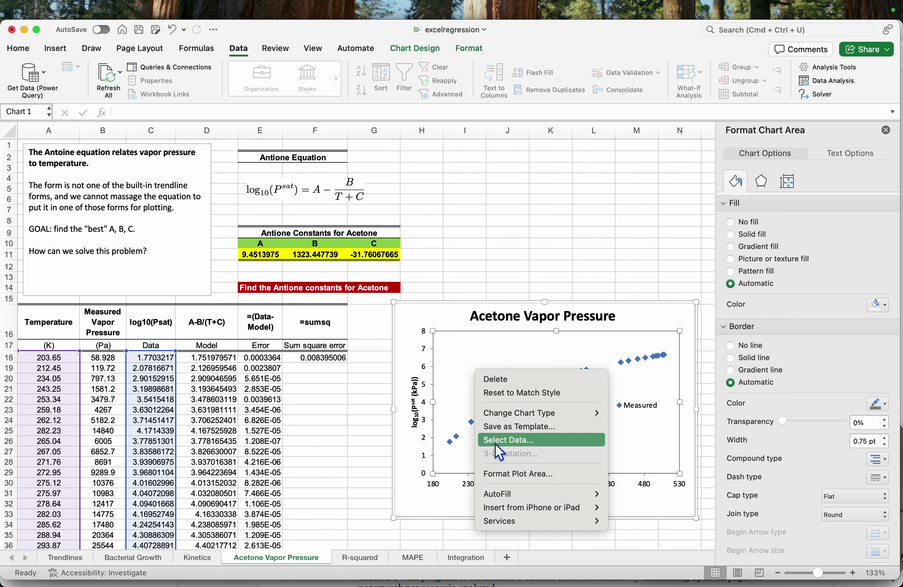
click(496, 443)
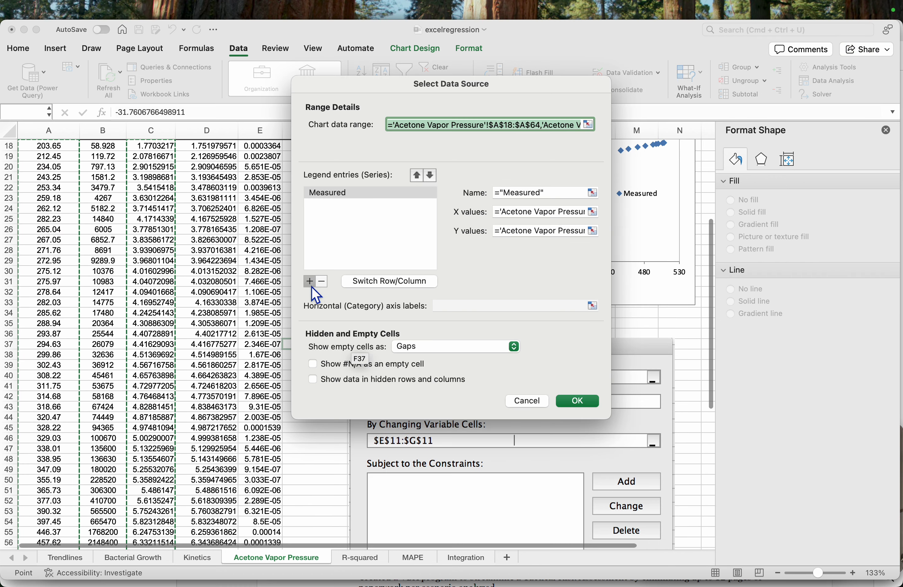
click(310, 282)
click(541, 195)
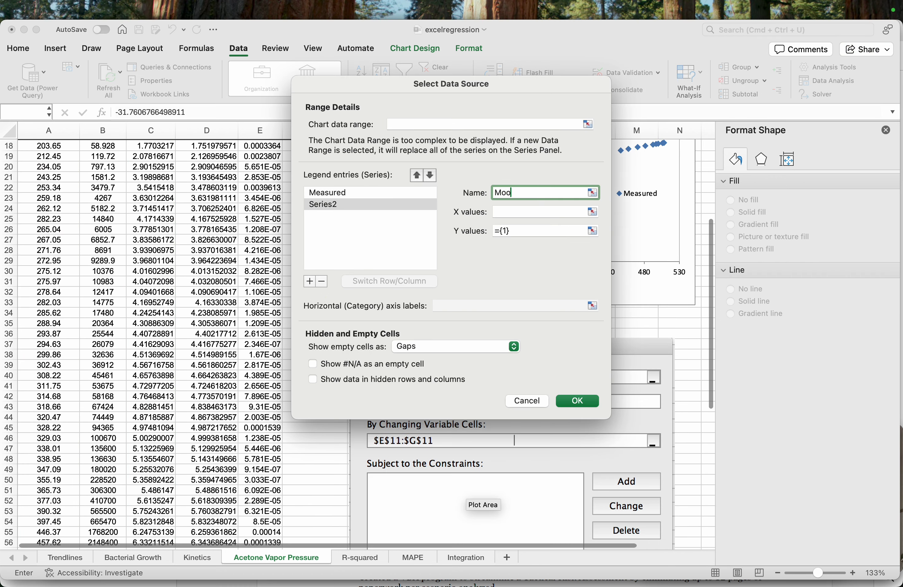
text(Model)
- Set the Model series' X values to the temperatures in A18:A64
click(592, 212)
scroll(40, 186, up, 10)
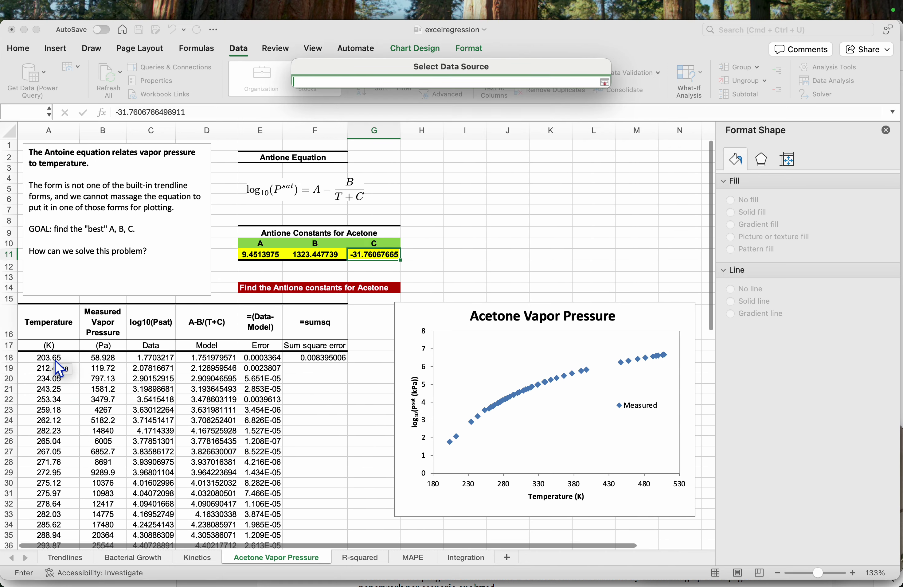
click(55, 358)
key(ctrl+shift+Down)
key(Return)
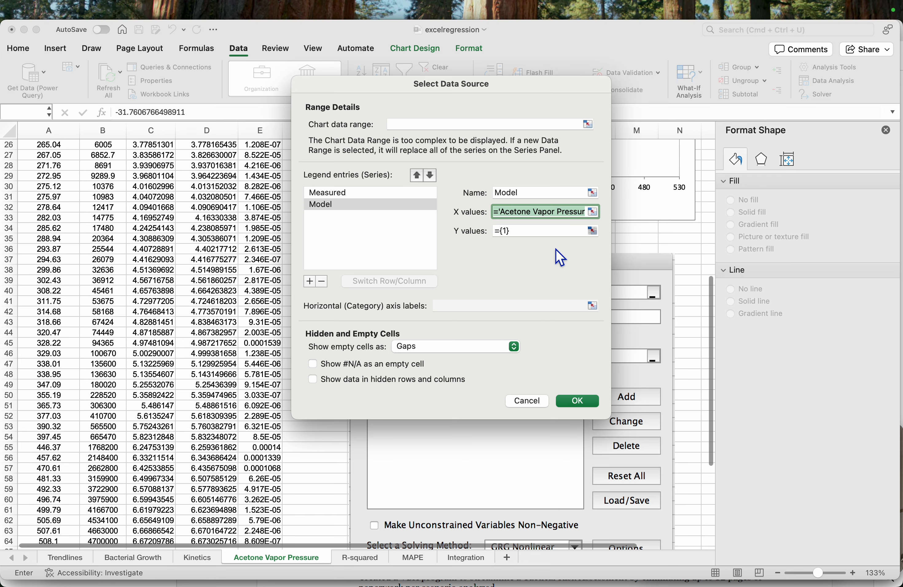
- Set the Model series' Y values to cell D64 in the model column and apply the chart data changes
click(592, 231)
scroll(214, 266, up, 10)
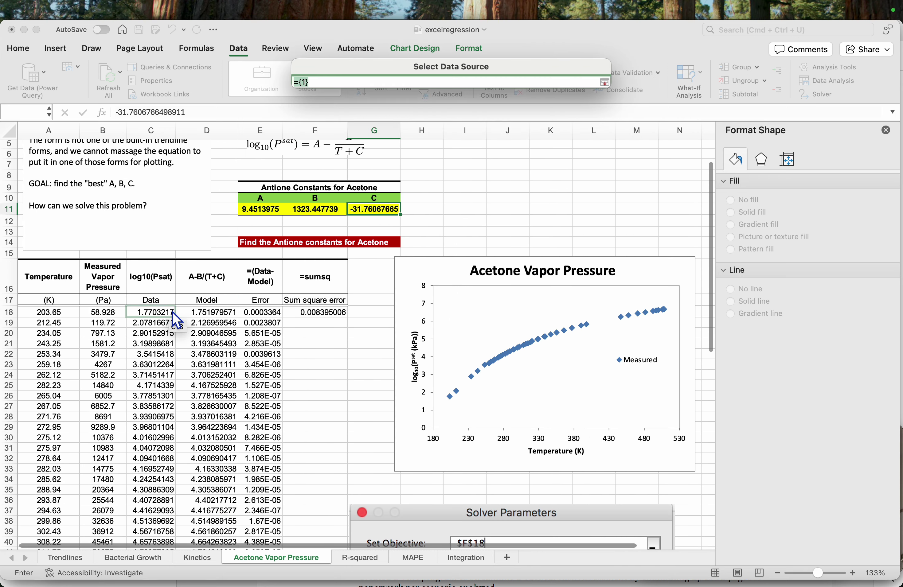
click(202, 313)
key(ctrl+Down)
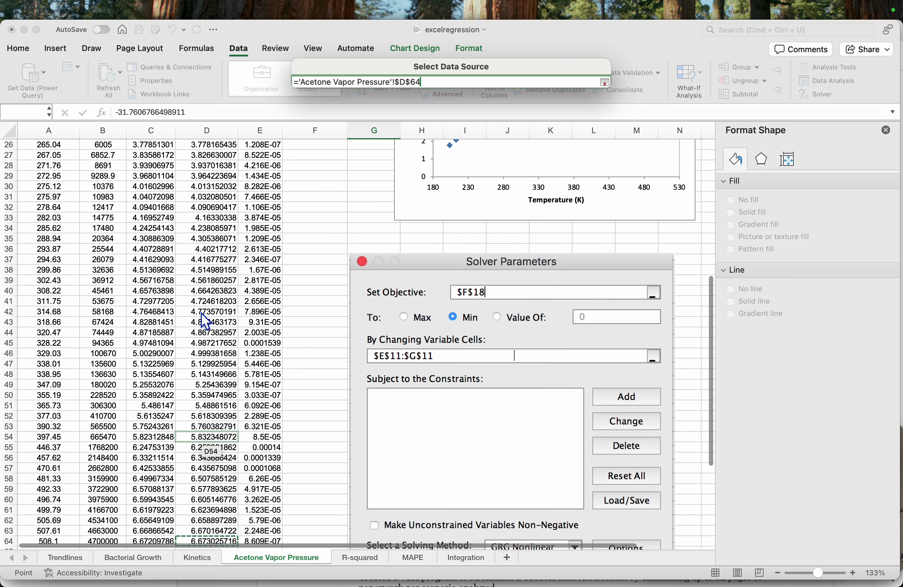
key(Return)
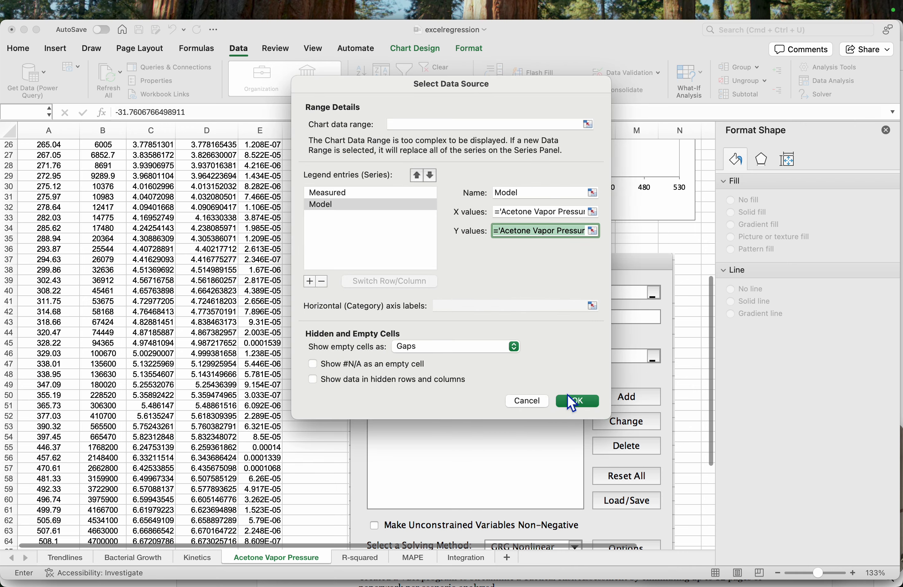
click(578, 398)
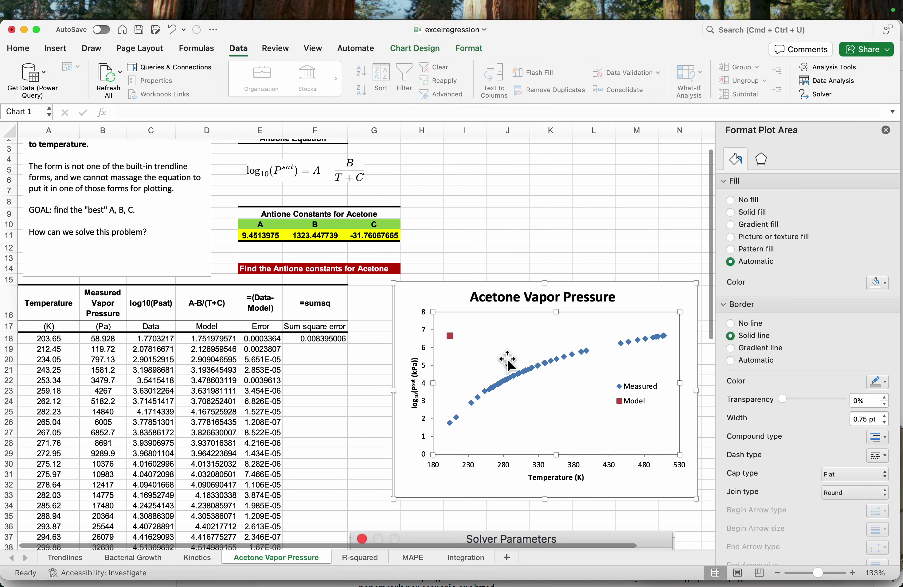
- Set the Model series' Y values to the model column D18:D64 and apply the chart data changes
click(451, 338)
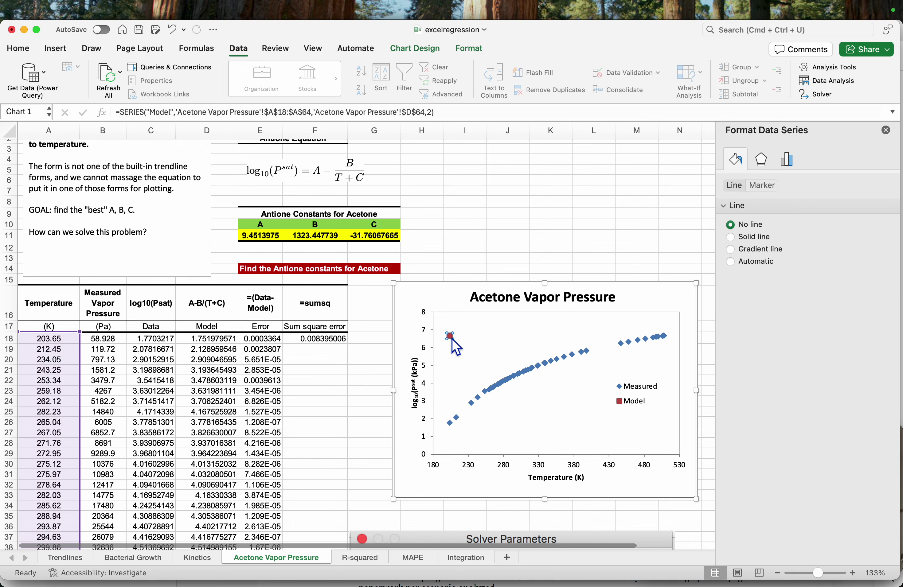
right_click(452, 338)
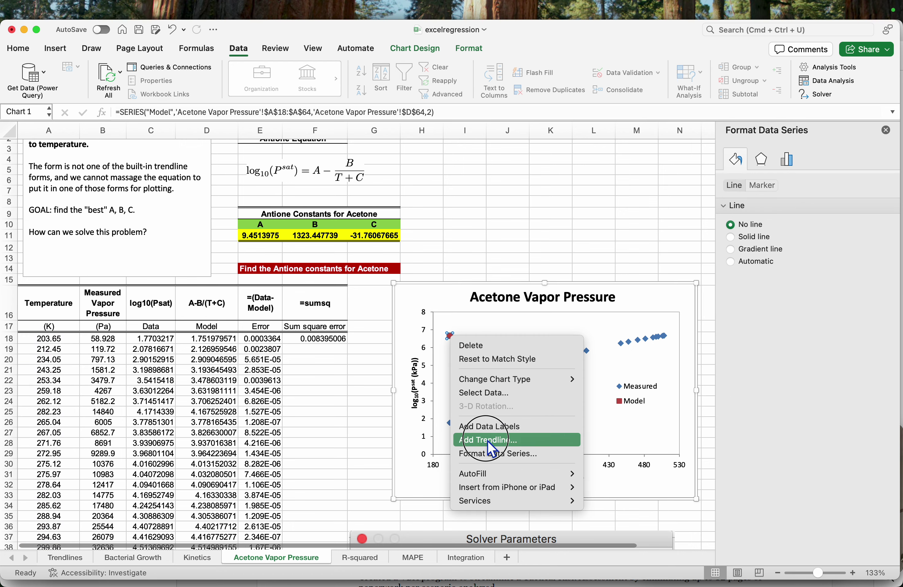
click(494, 394)
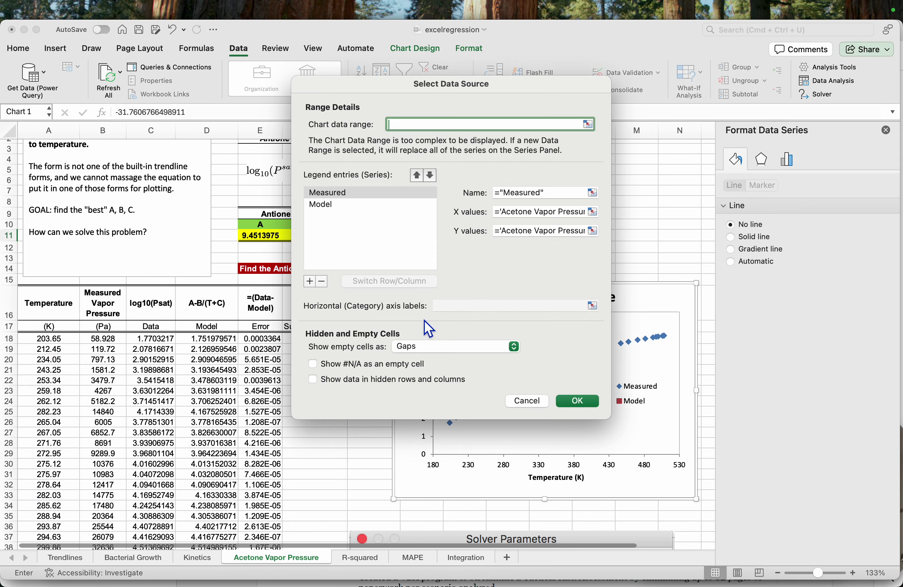
click(363, 202)
click(384, 207)
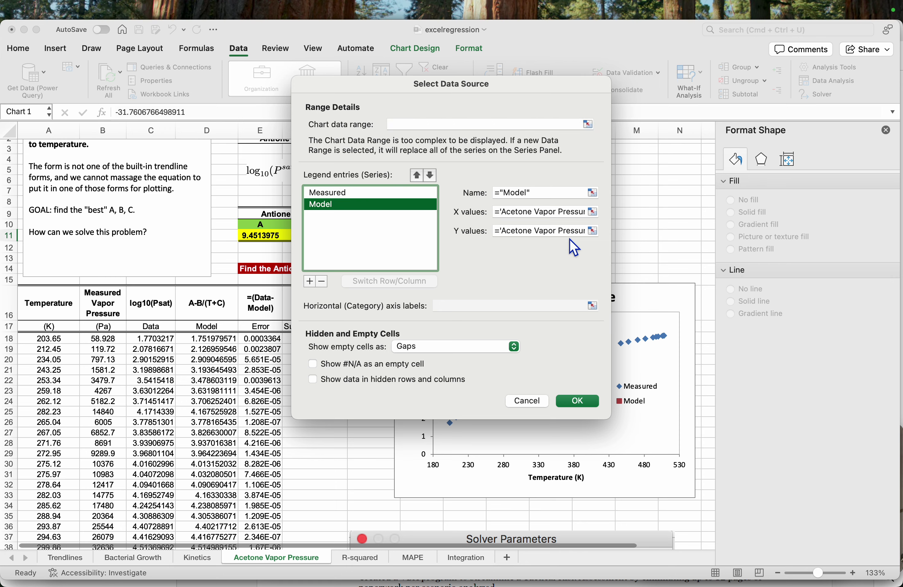
click(592, 231)
scroll(389, 284, down, 8)
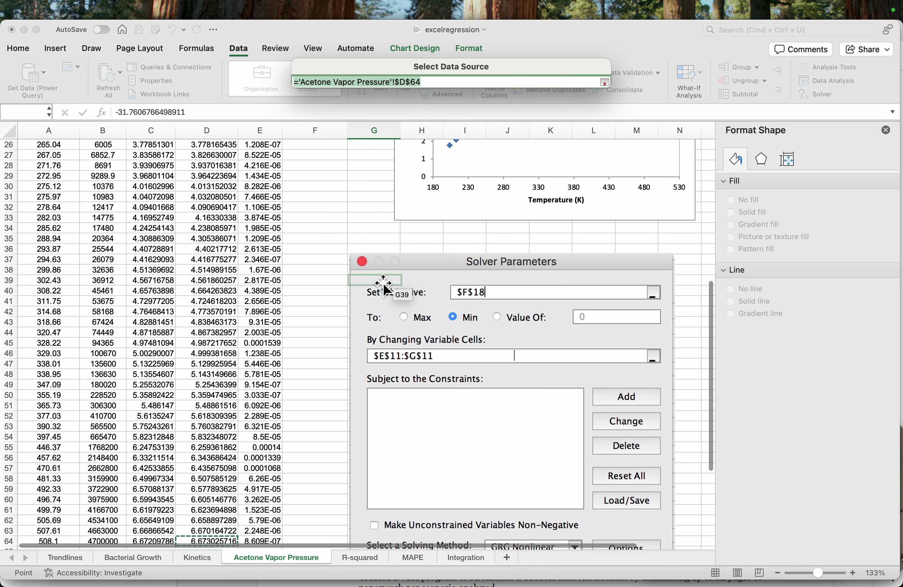
scroll(235, 349, up, 8)
click(219, 363)
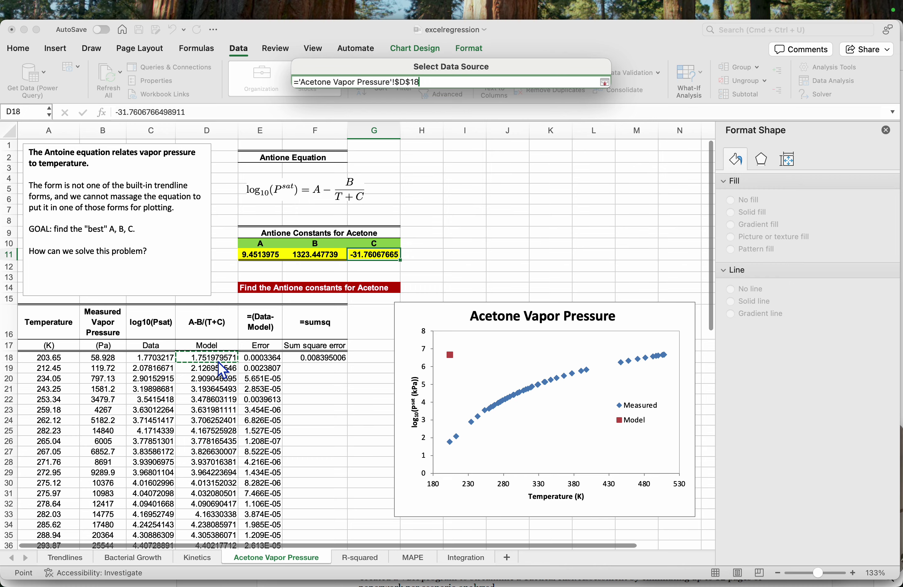
key(super+shift+Down)
key(Return)
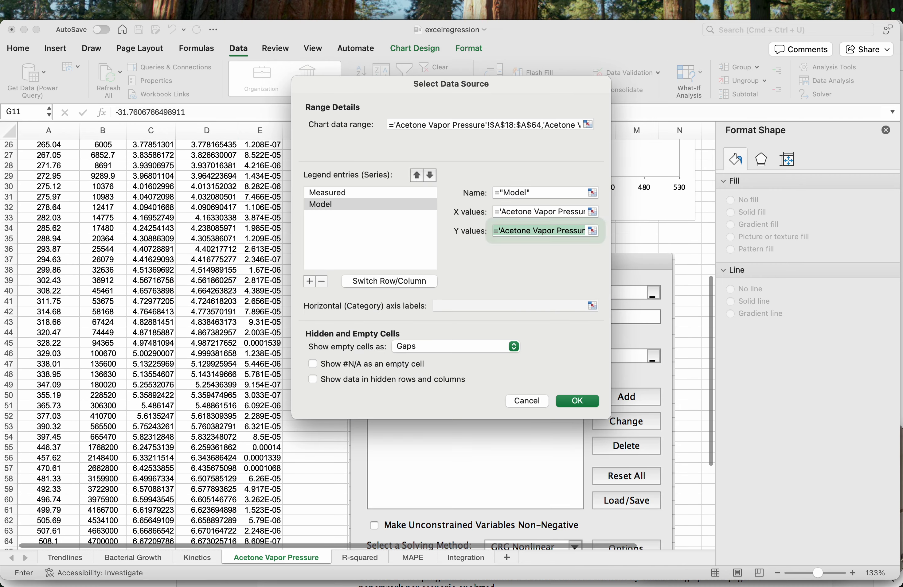
click(574, 404)
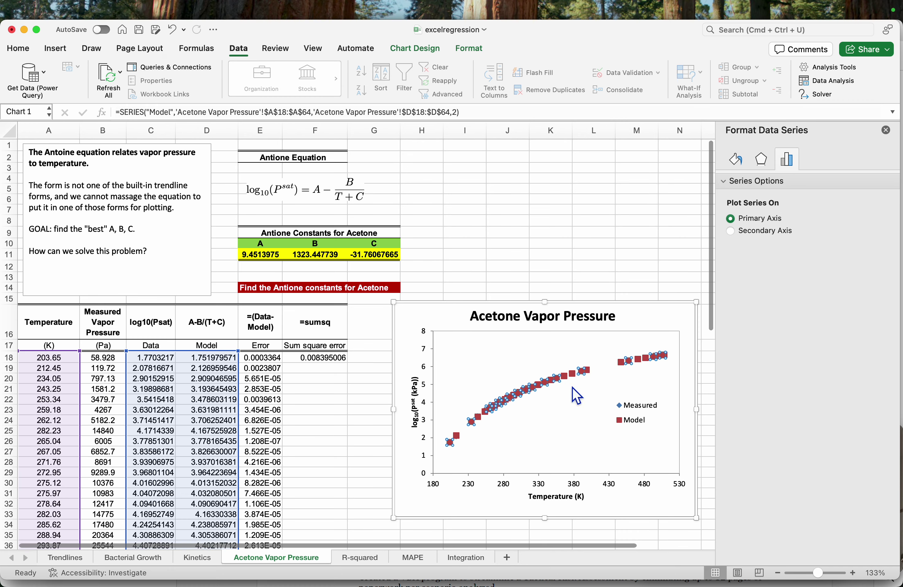
- Remove the markers from the Model series in the Acetone Vapor Pressure chart
click(736, 160)
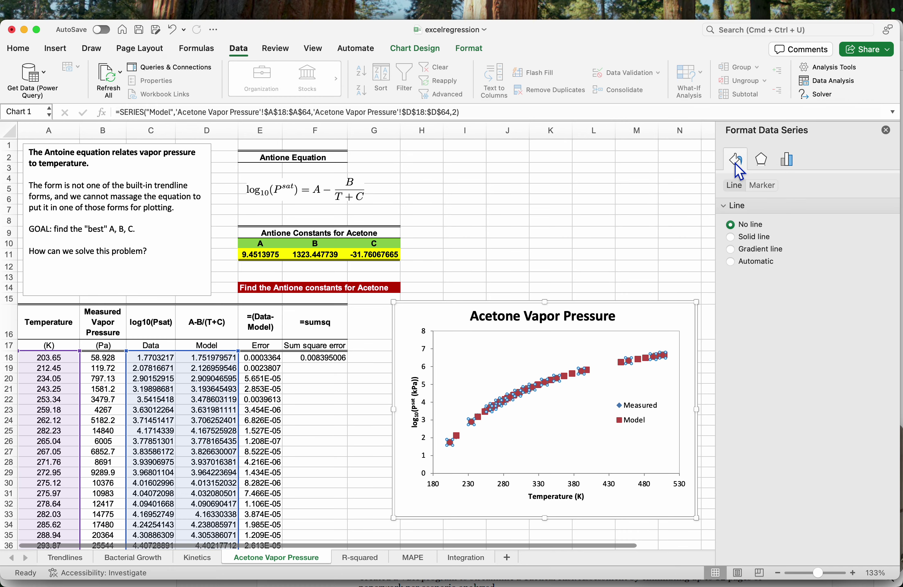
click(761, 186)
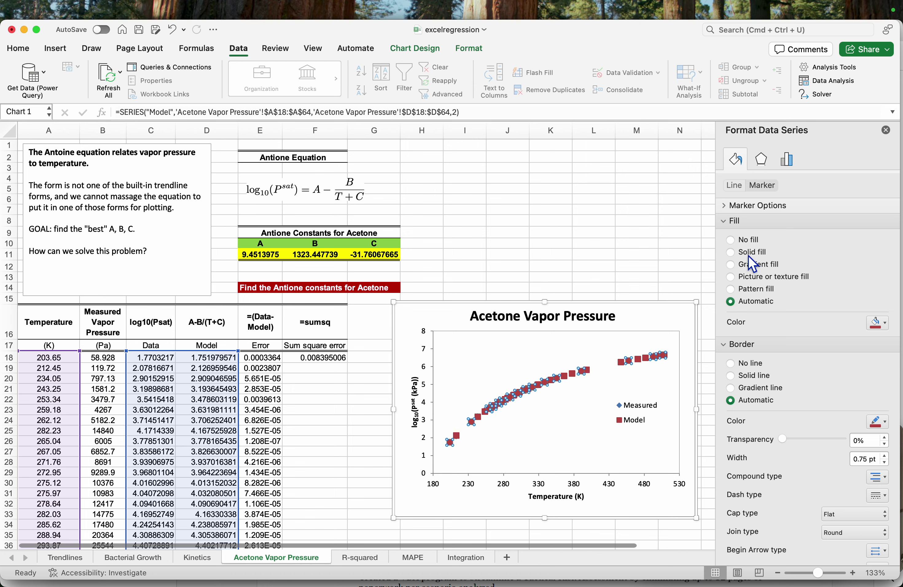
click(727, 206)
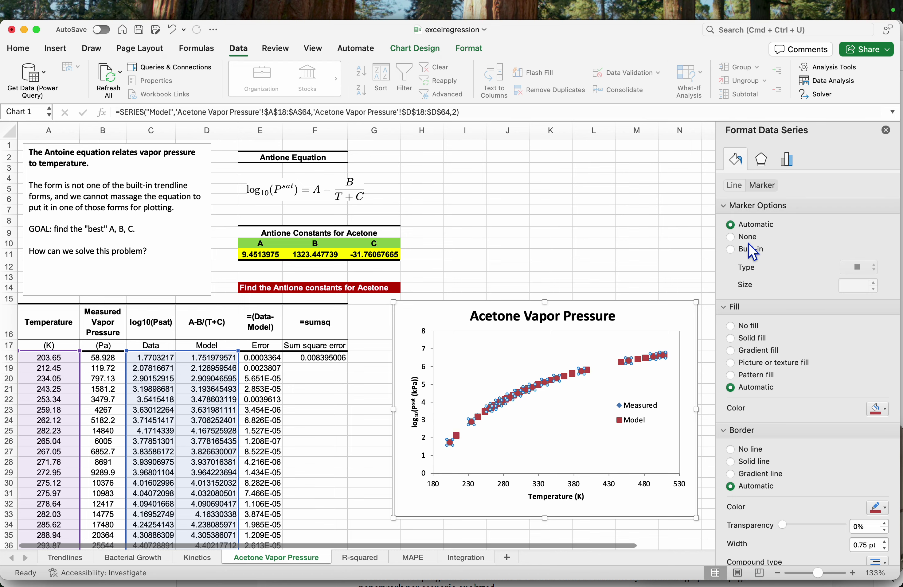
click(749, 237)
- Give the Model series a solid line with a dotted dash type and deselect the chart
click(734, 186)
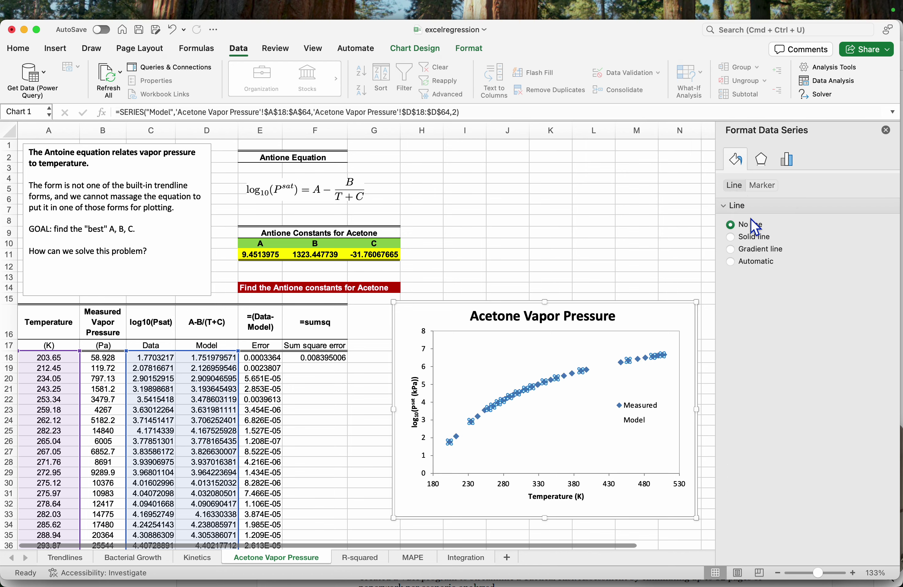
click(749, 236)
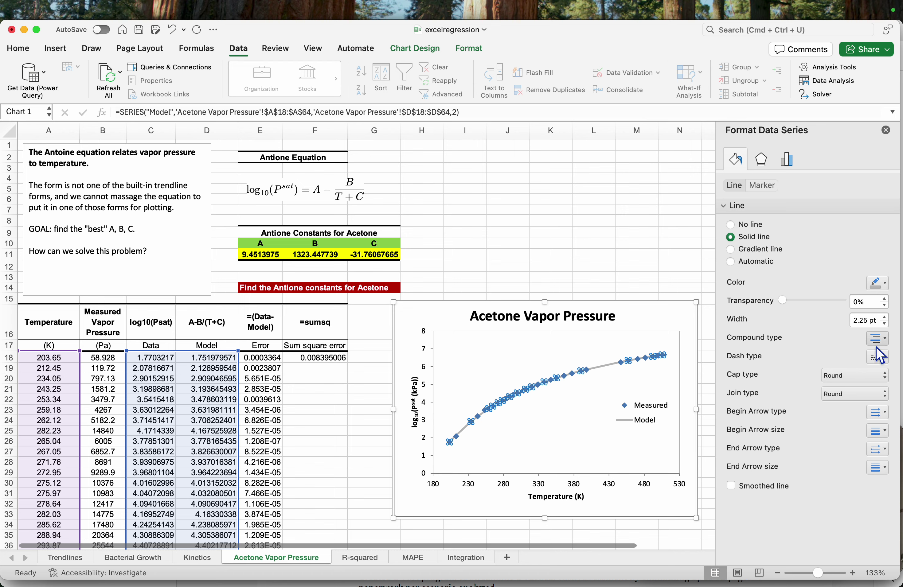
click(878, 356)
click(868, 386)
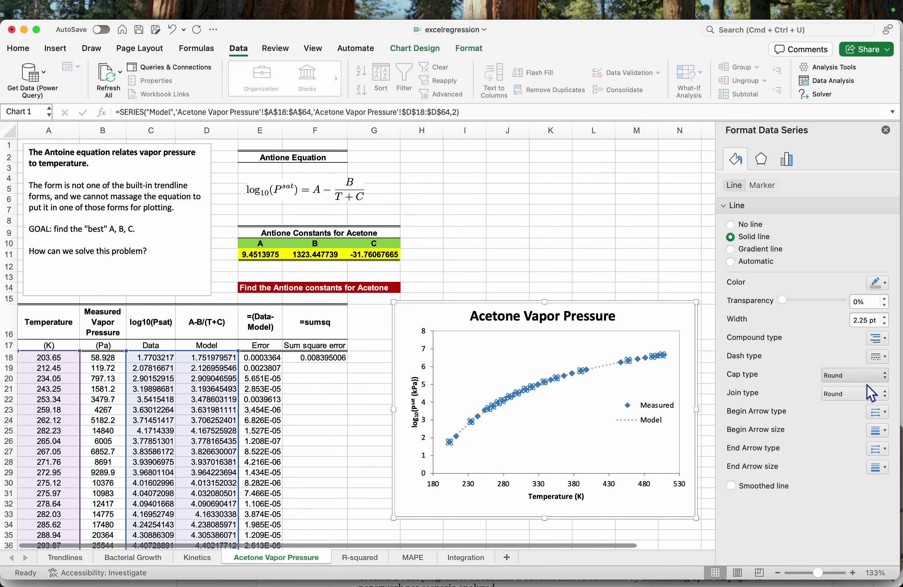
click(581, 247)
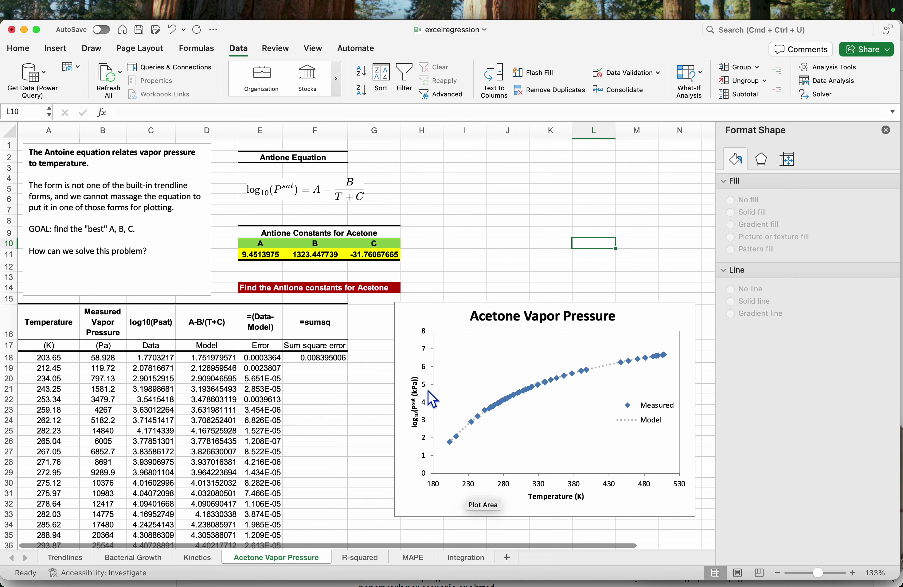
click(336, 419)
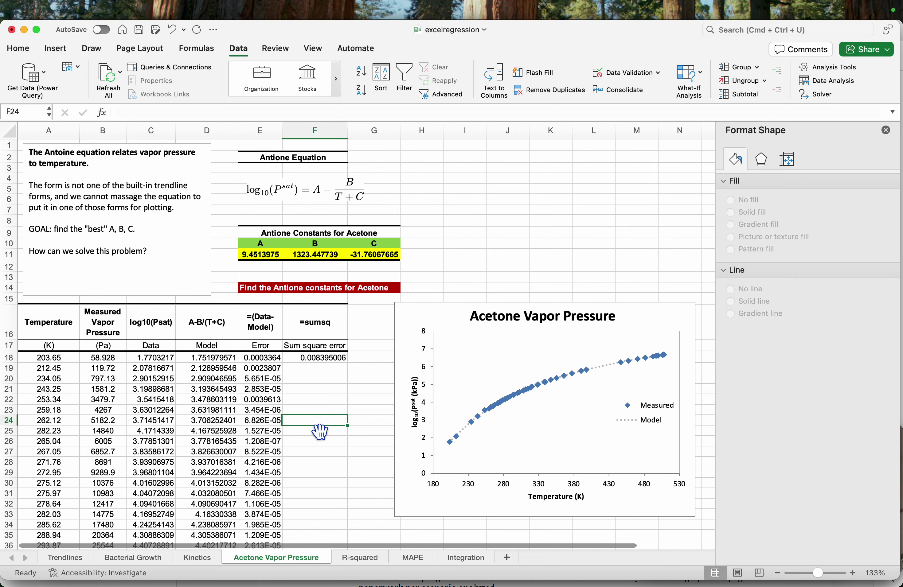
- Go to the R-squared sheet, close the formatting pane and examine the CORREL, CORREL^2 and RSQ comparison beside the chart
click(358, 559)
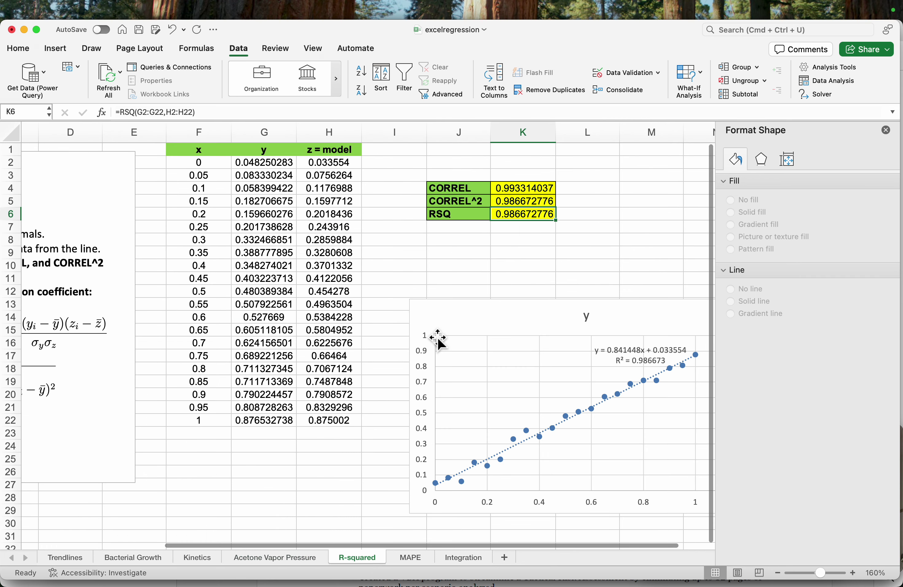
click(886, 130)
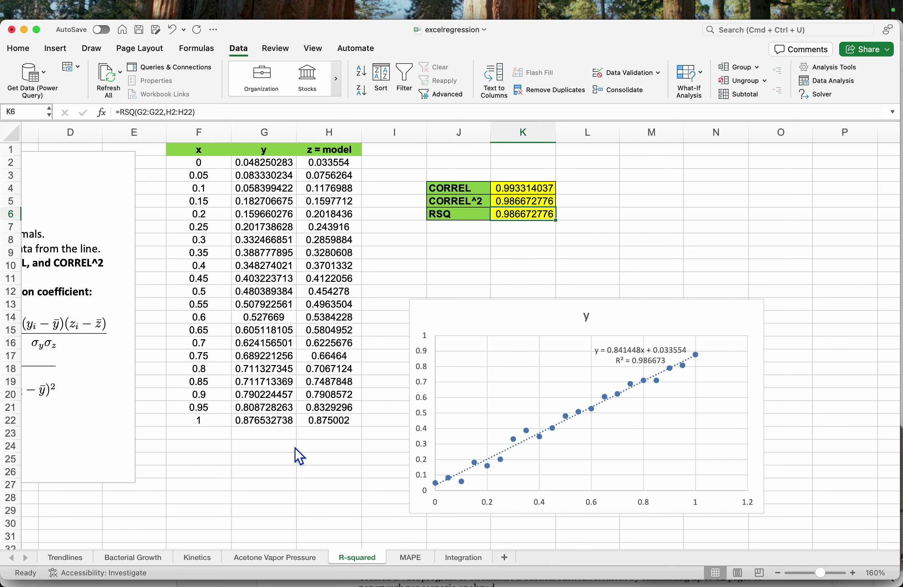
scroll(295, 449, left, 2)
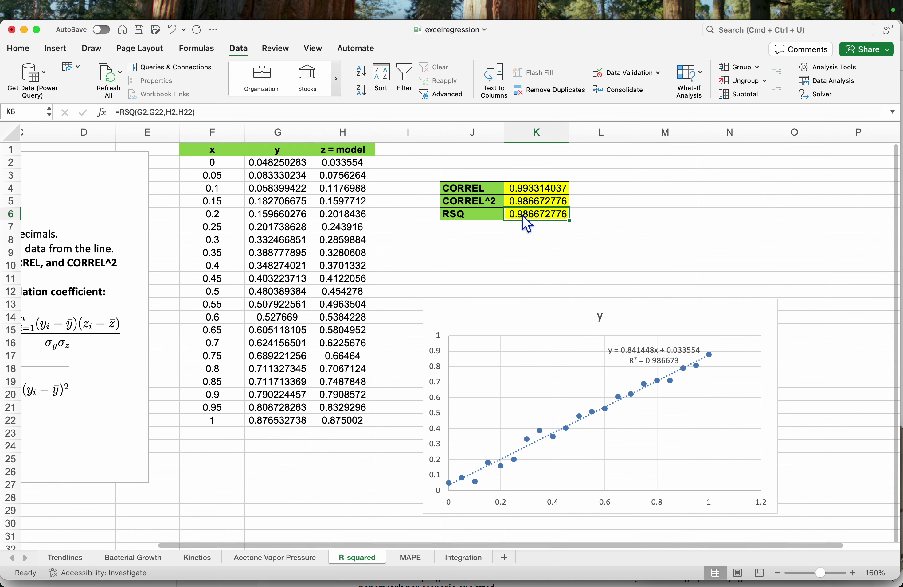
- Go to the MAPE sheet and examine the percent error columns and the R-squared formula in O4
click(401, 558)
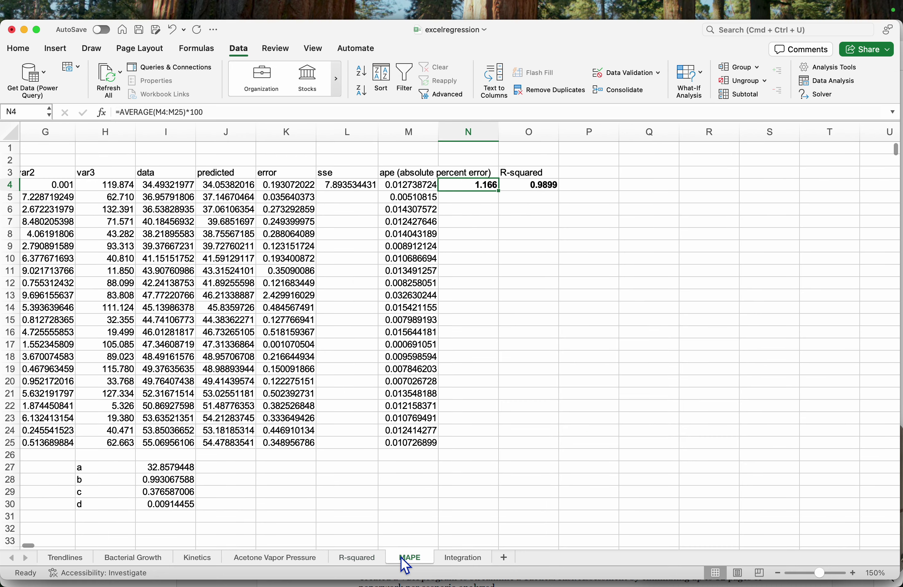
scroll(446, 376, left, 5)
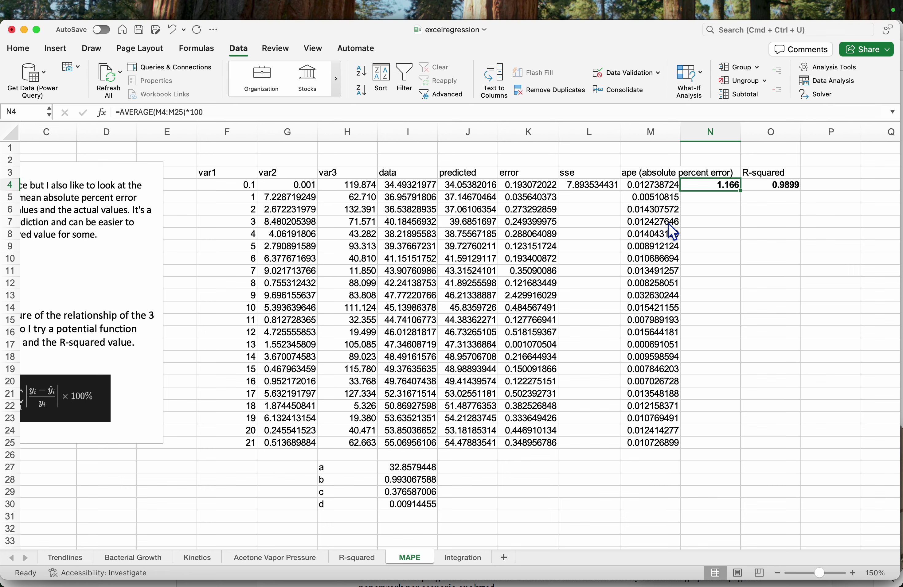
click(779, 195)
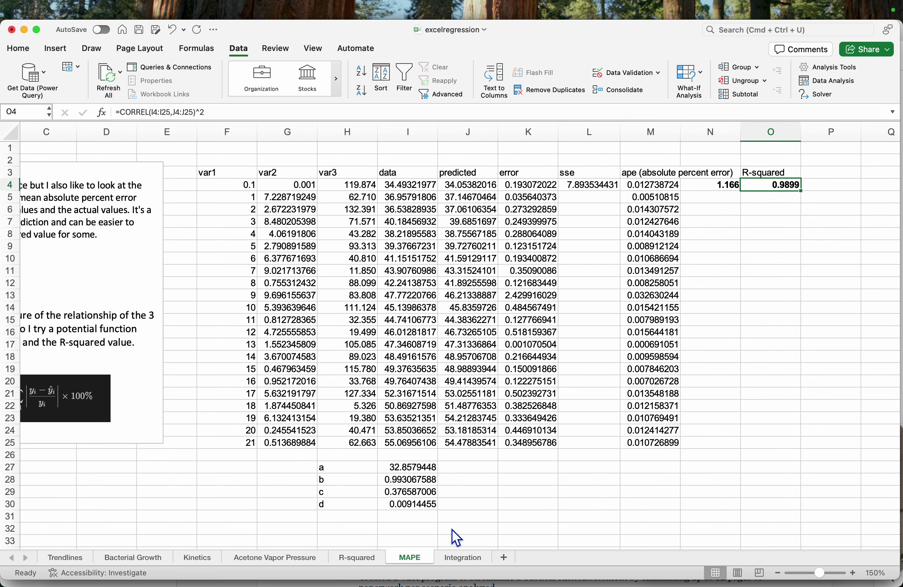
- Go to the Integration sheet and examine the y curve and the three rectangles drawn under it
click(455, 554)
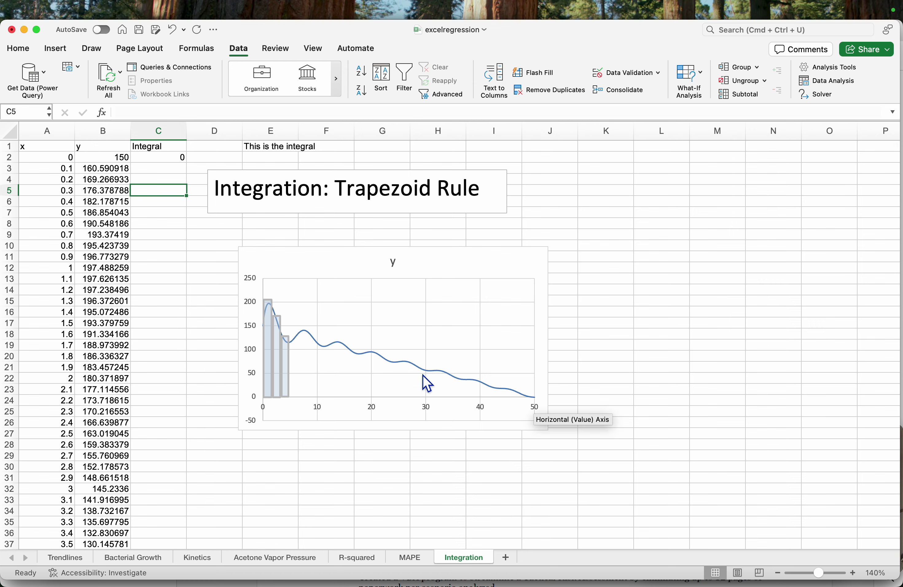
click(475, 382)
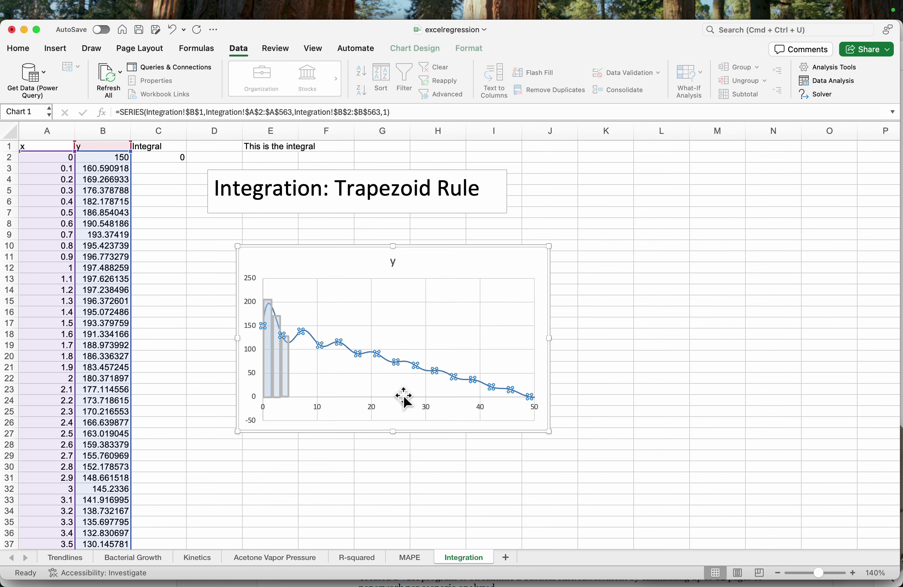
click(281, 471)
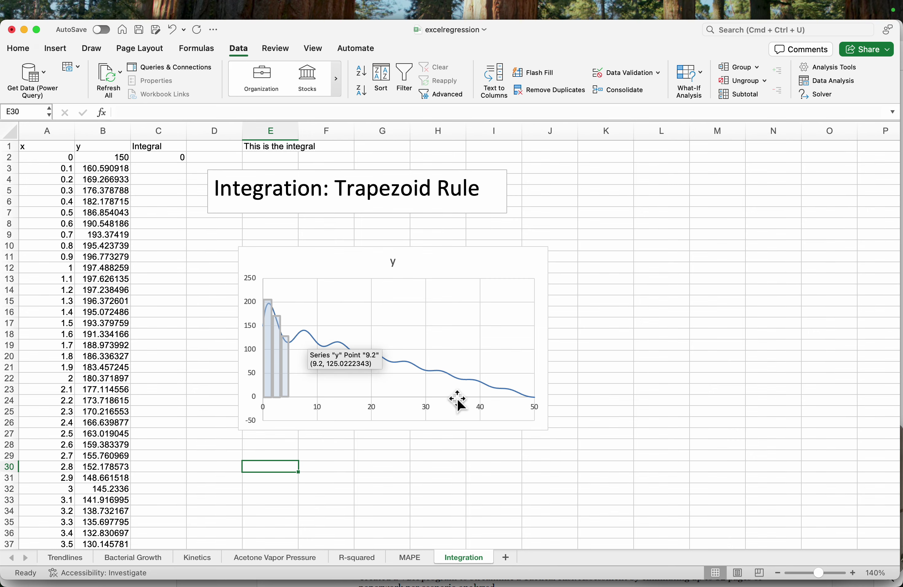
scroll(206, 236, up, 3)
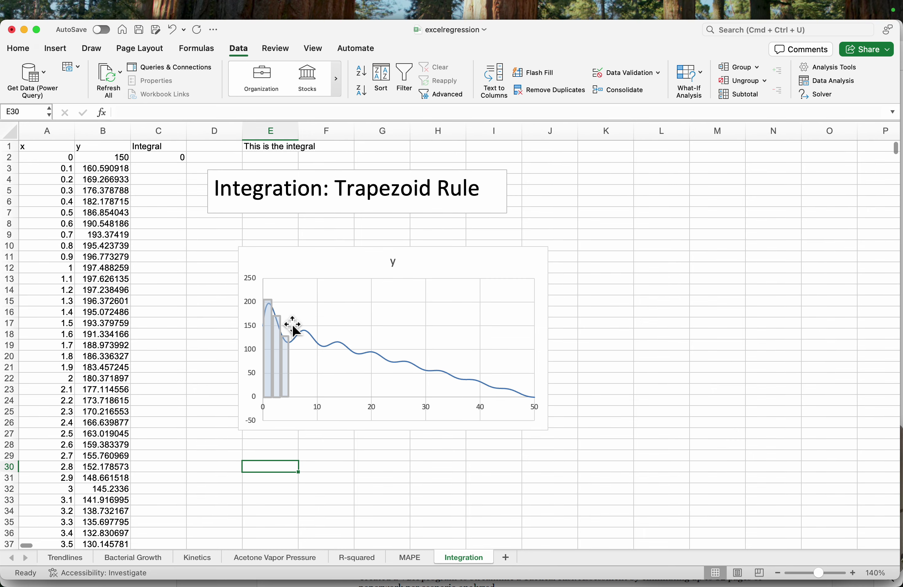
click(271, 366)
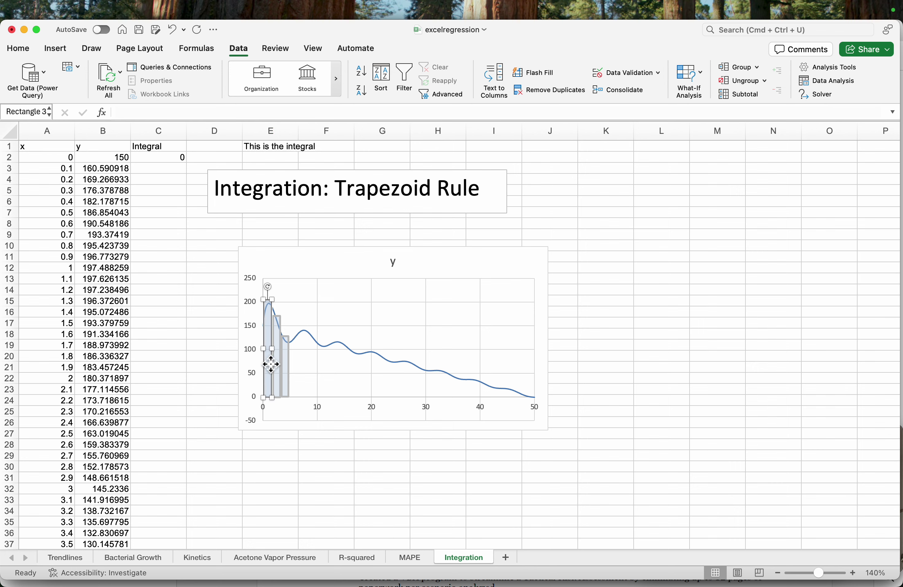
click(281, 369)
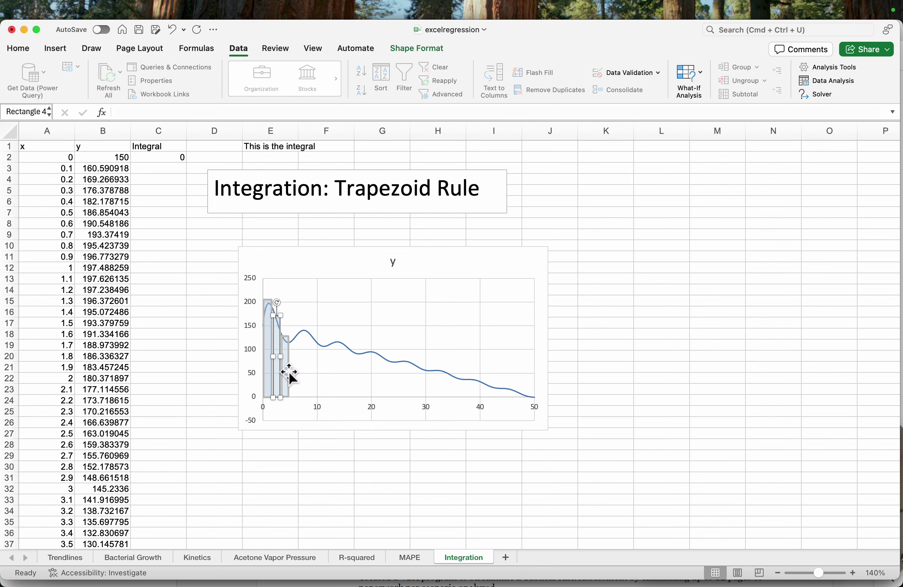
click(287, 371)
click(265, 455)
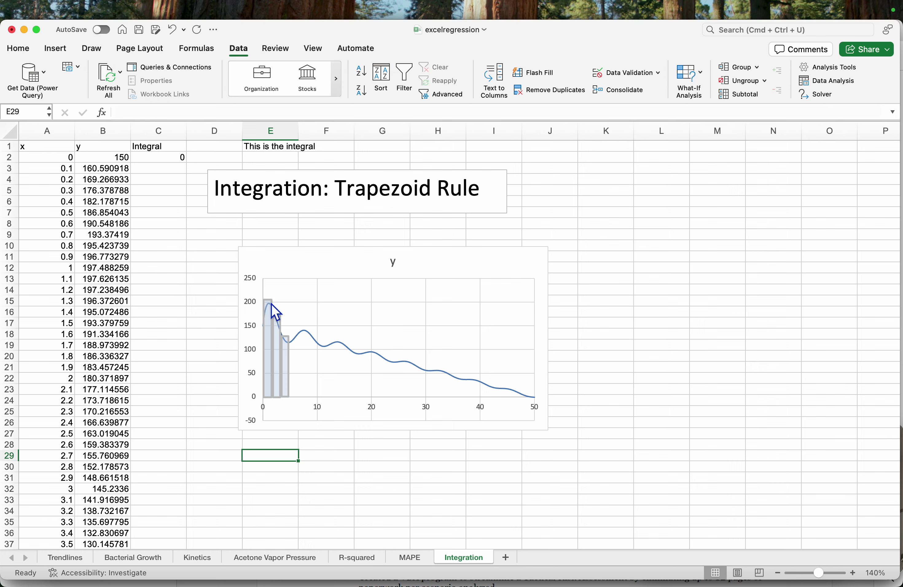
- Shorten the first rectangle under the curve so its top sits at about 175 on the y axis
click(271, 303)
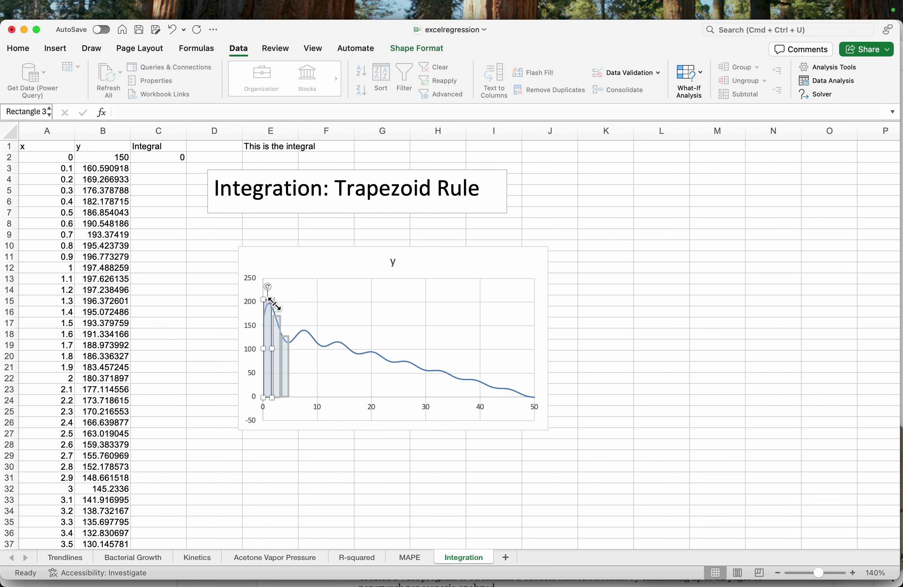
drag(278, 305, 277, 318)
click(231, 312)
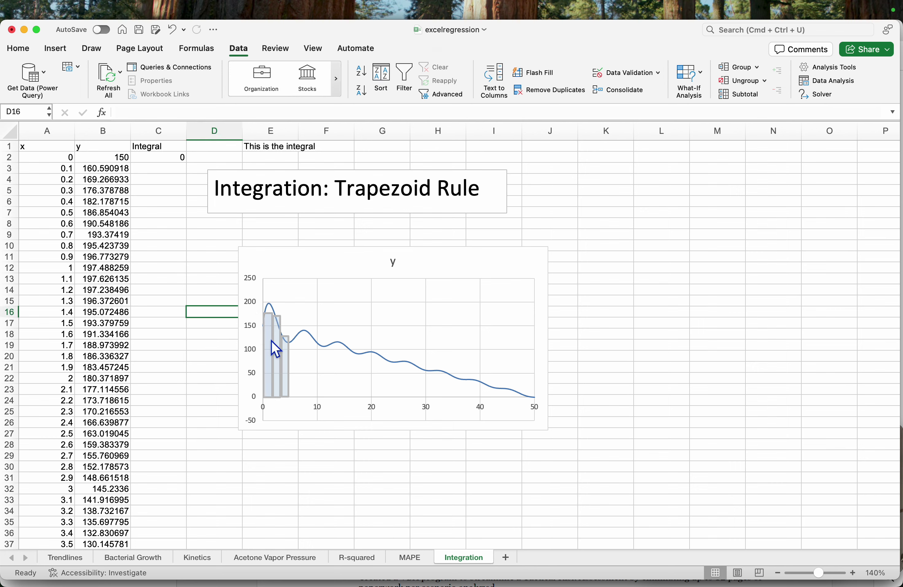
click(286, 379)
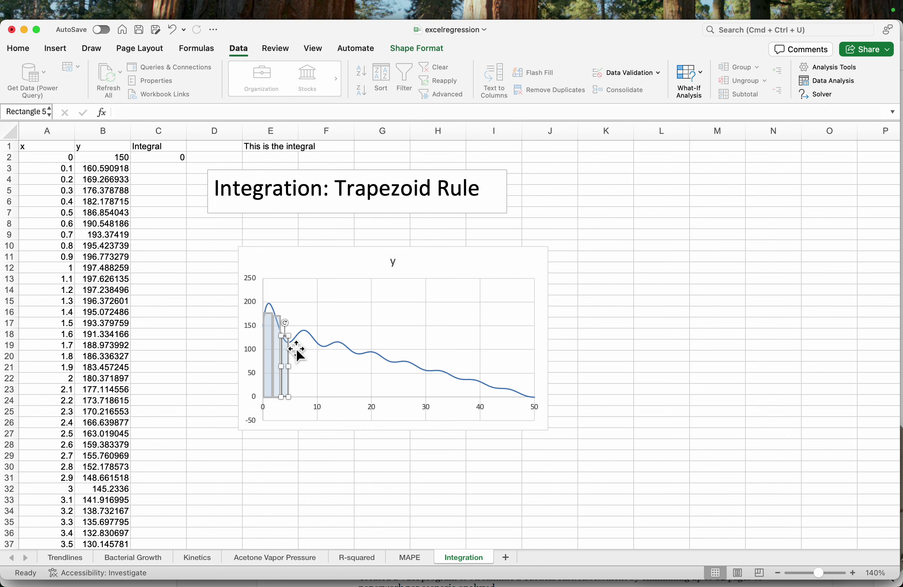
mouse_move(302, 336)
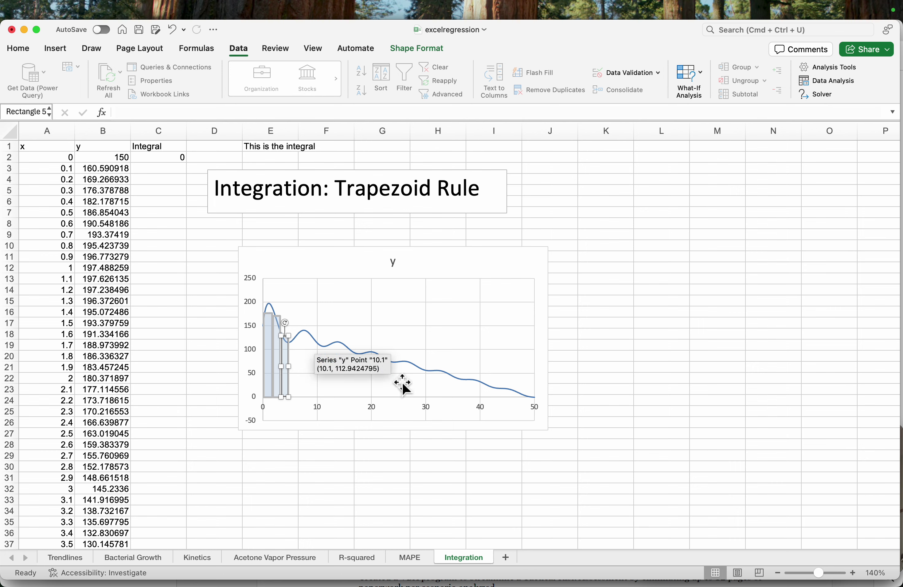
- Enter the trapezoid area formula =(A3-A2)*(B3+B2)/2 in cell C3 of the Integral column
click(167, 168)
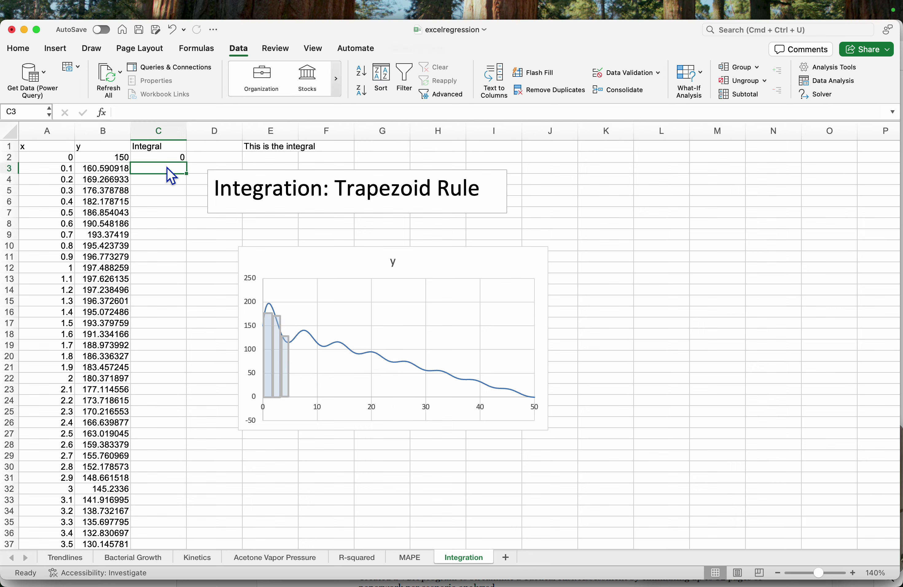
text(=)
key(Caps_Lock)
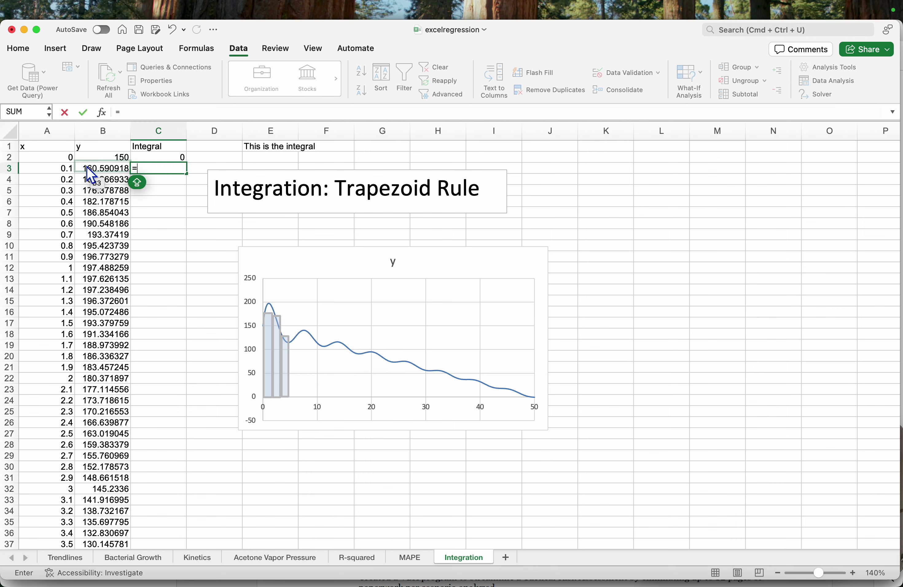
text(()
click(66, 171)
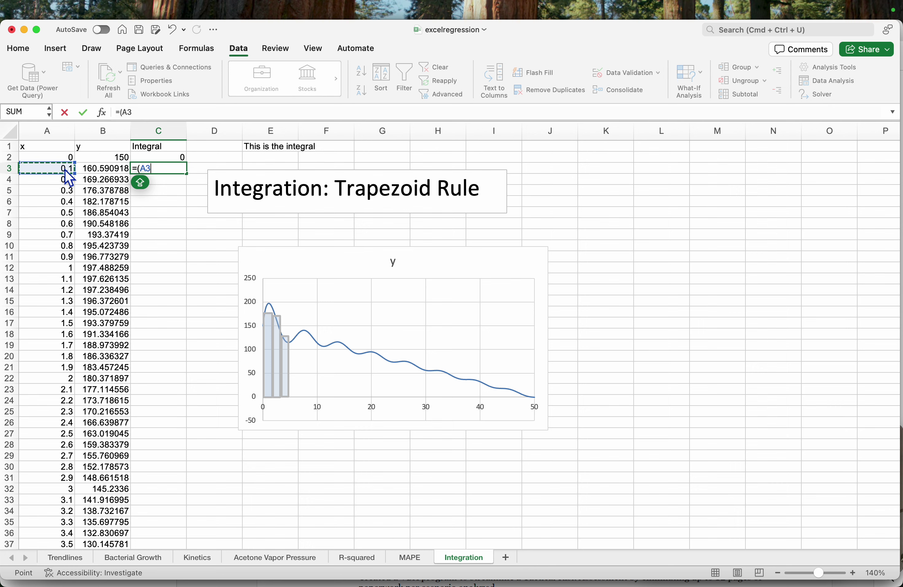
text(-)
click(50, 157)
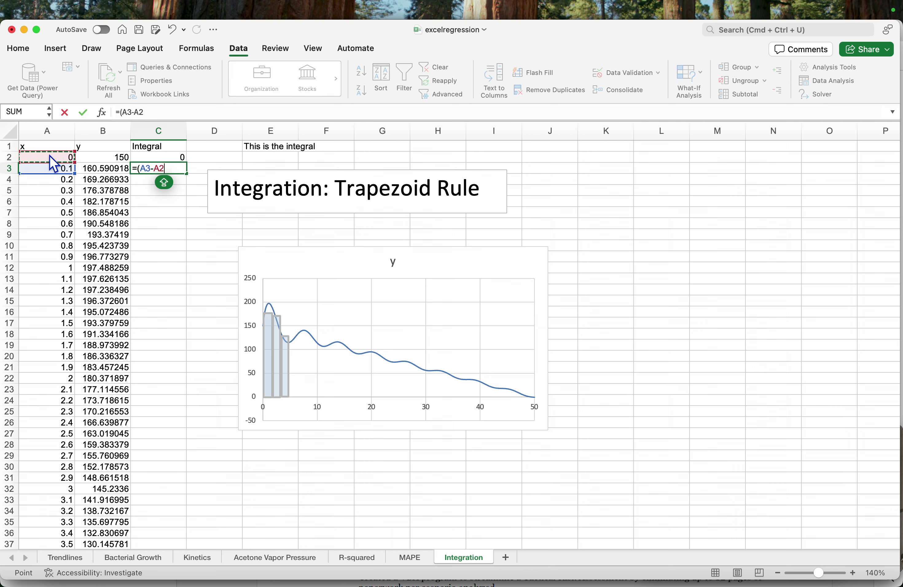
key(Caps_Lock)
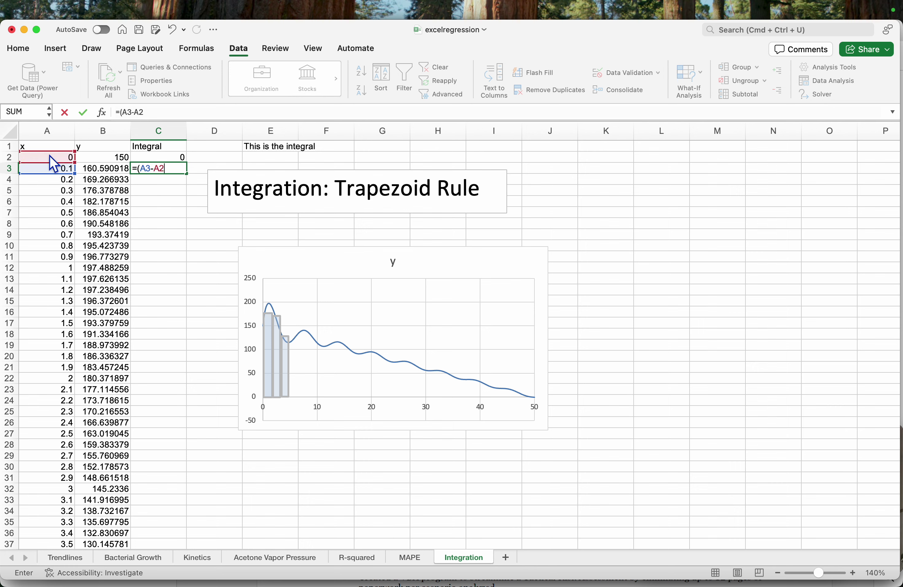
text()*)
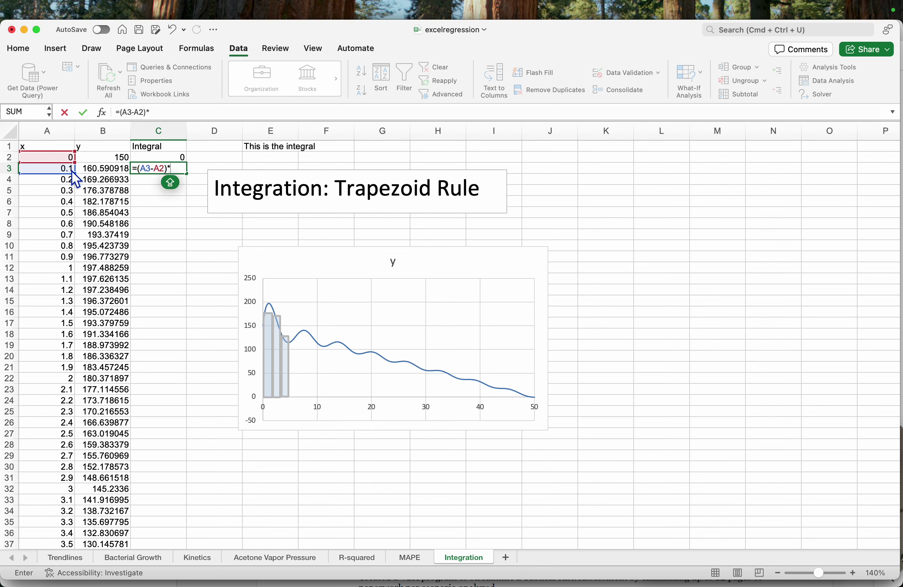
text(()
click(112, 169)
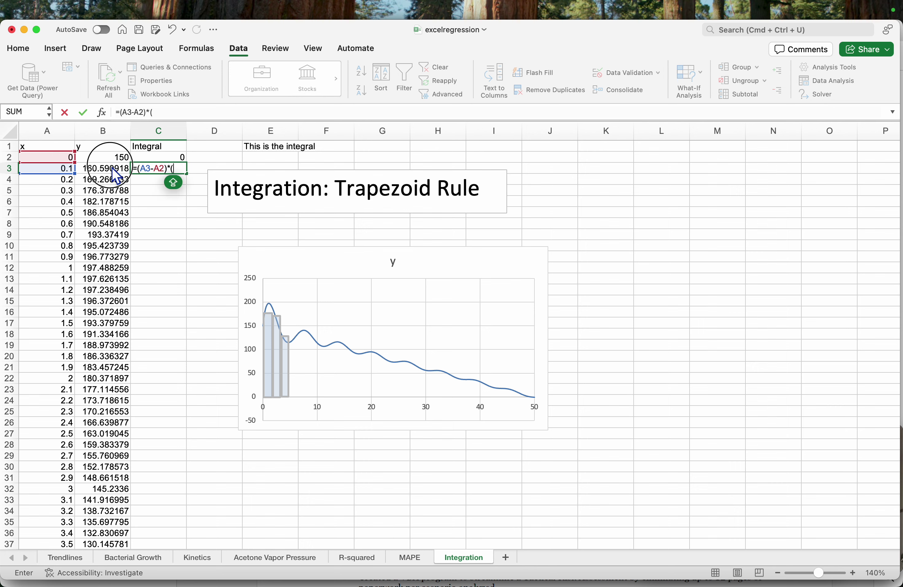
text(+)
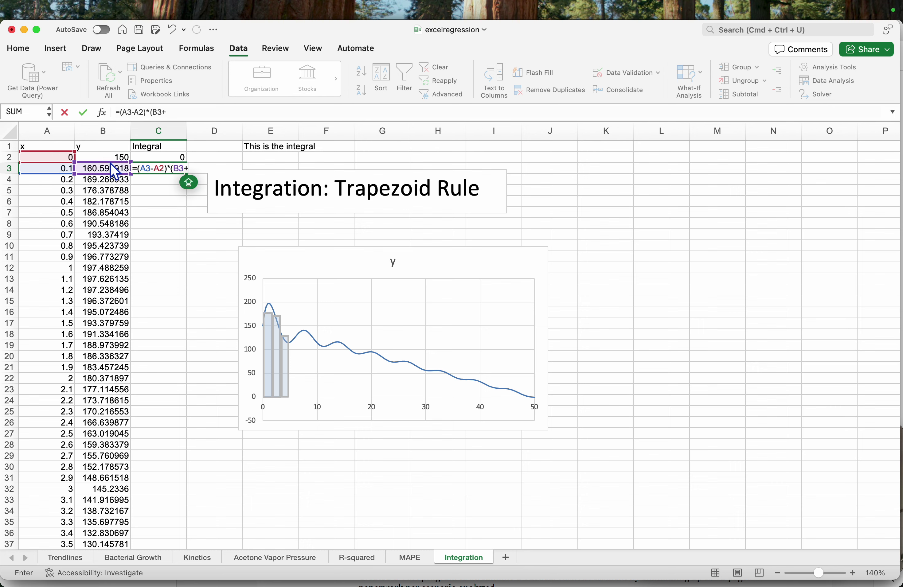
click(110, 158)
text(2)/2)
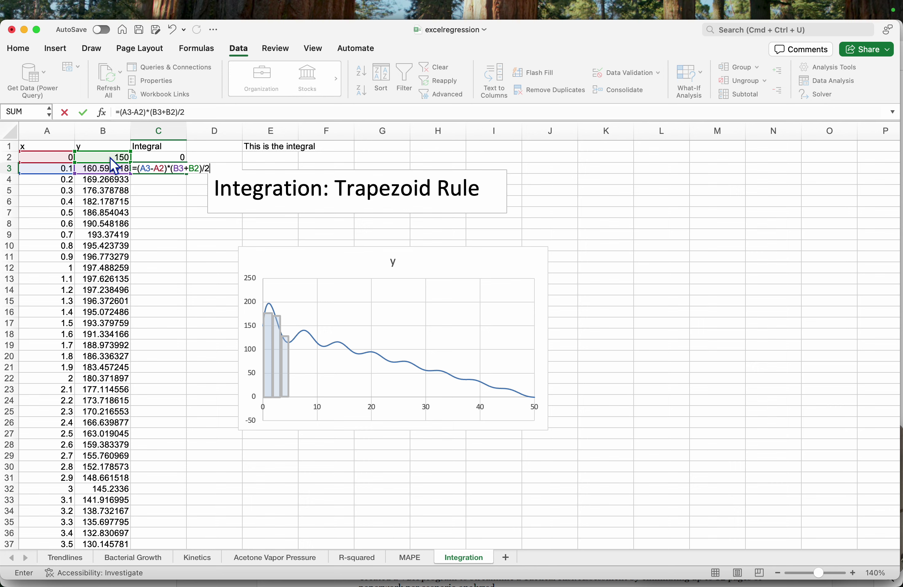
key(Return)
click(160, 168)
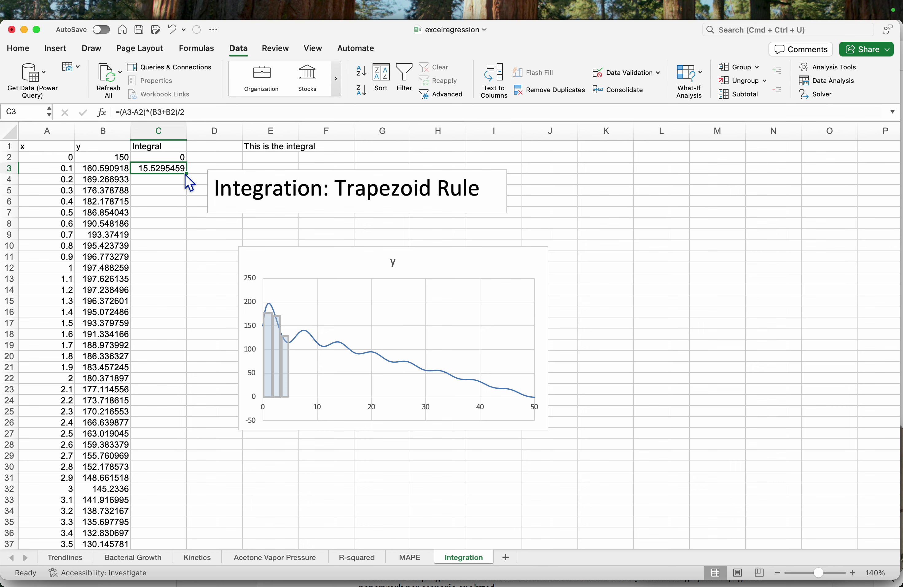
double_click(177, 168)
click(213, 174)
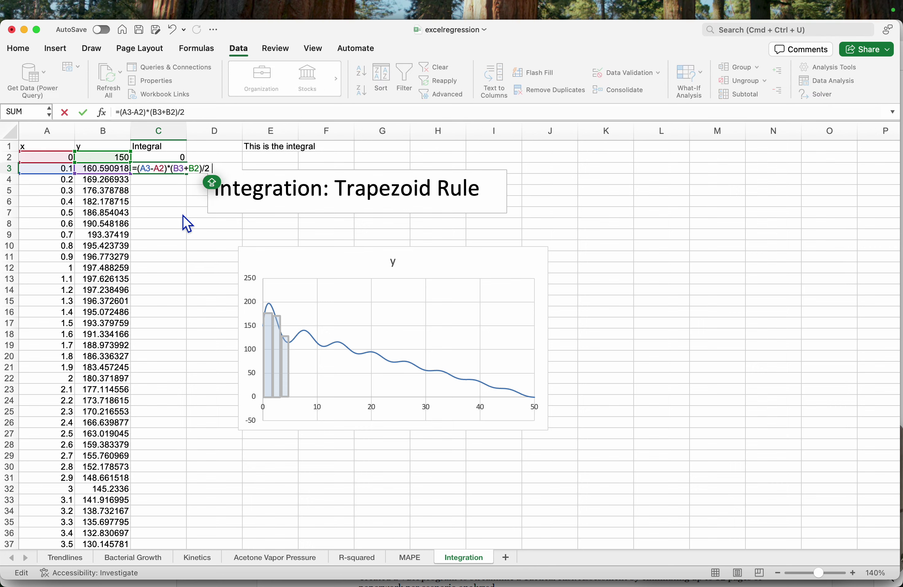
text(+ 0)
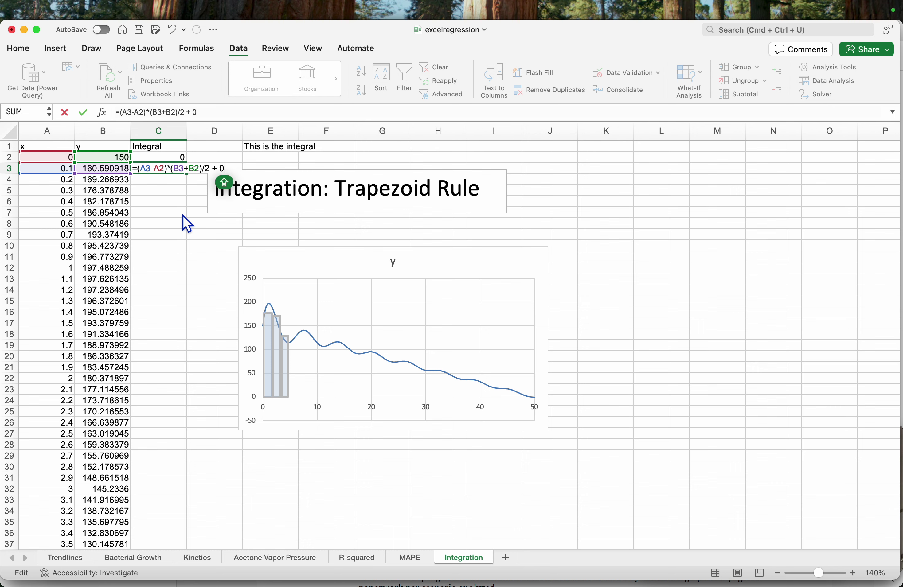
key(BackSpace)
key(BackSpace)
key(BackSpace)
key(BackSpace)
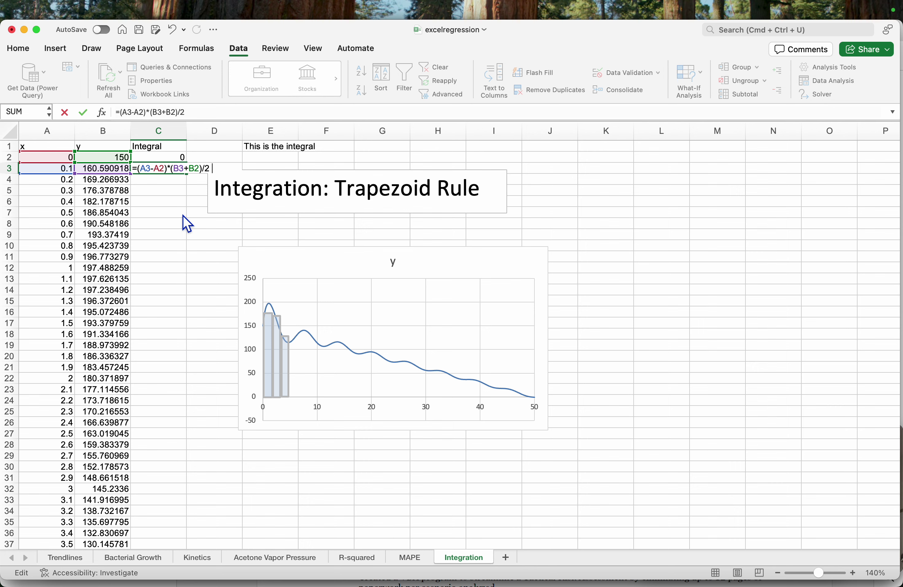
key(Return)
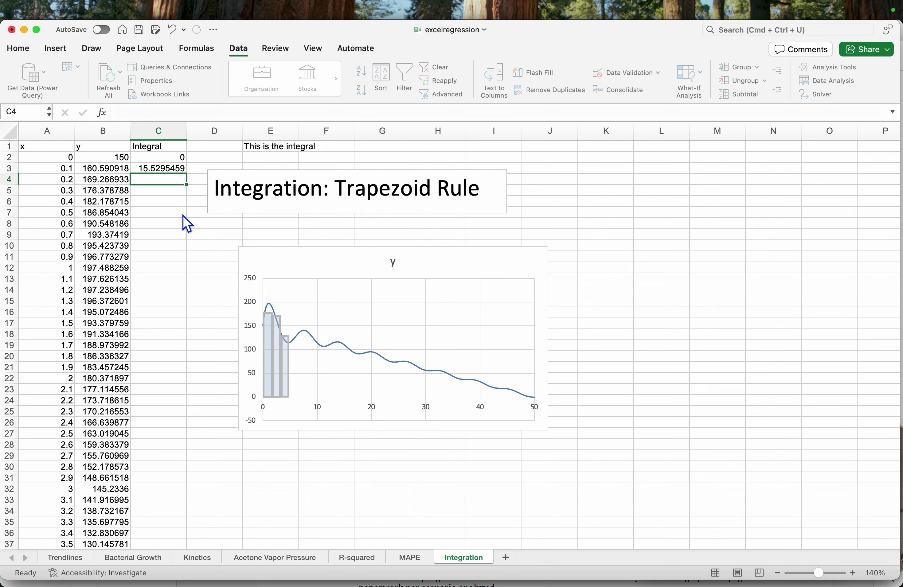
- Fill the trapezoid formula from C3 down the Integral column to the last data row, C502
click(184, 171)
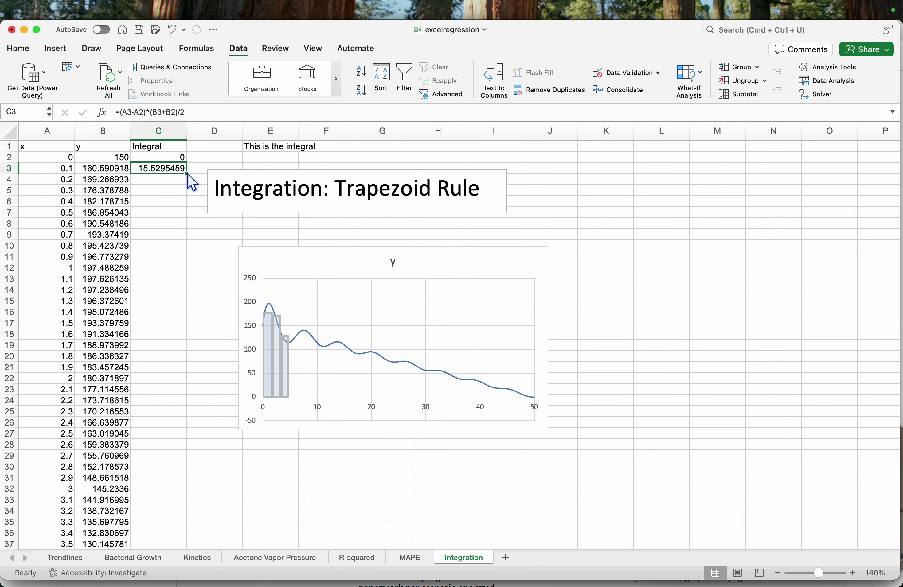
double_click(187, 173)
click(184, 201)
- Total the trapezoid areas in E2, under "This is the integral", with =SUM(C3:C502)
click(265, 152)
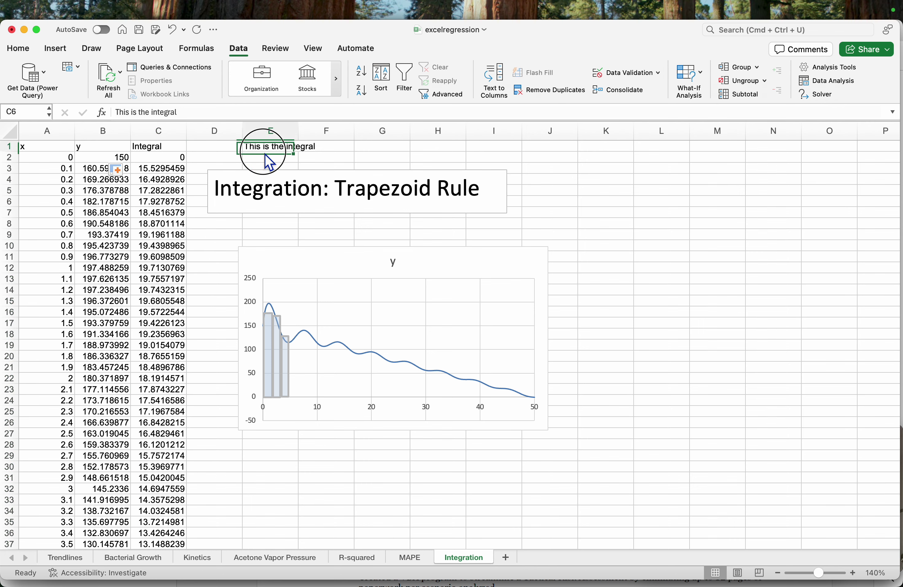
key(Return)
text(=)
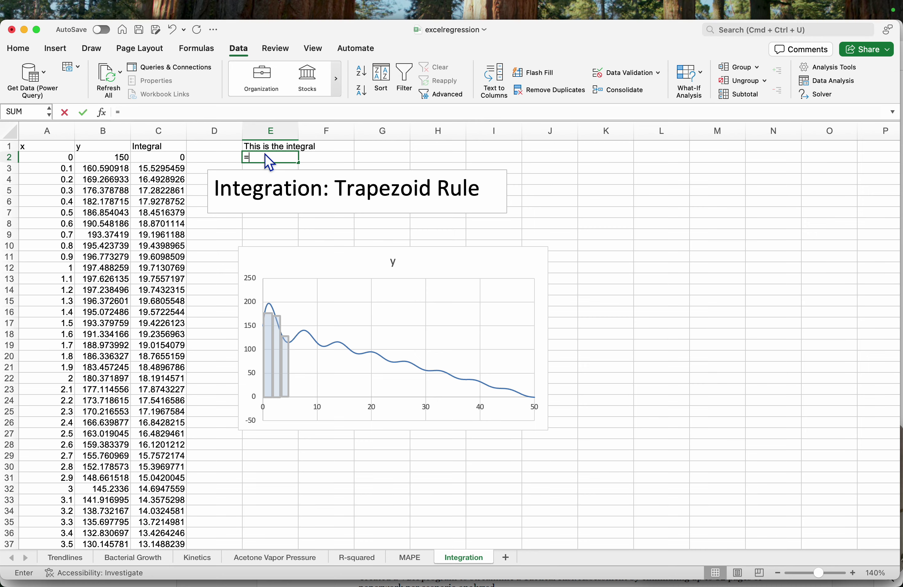
text(SUM()
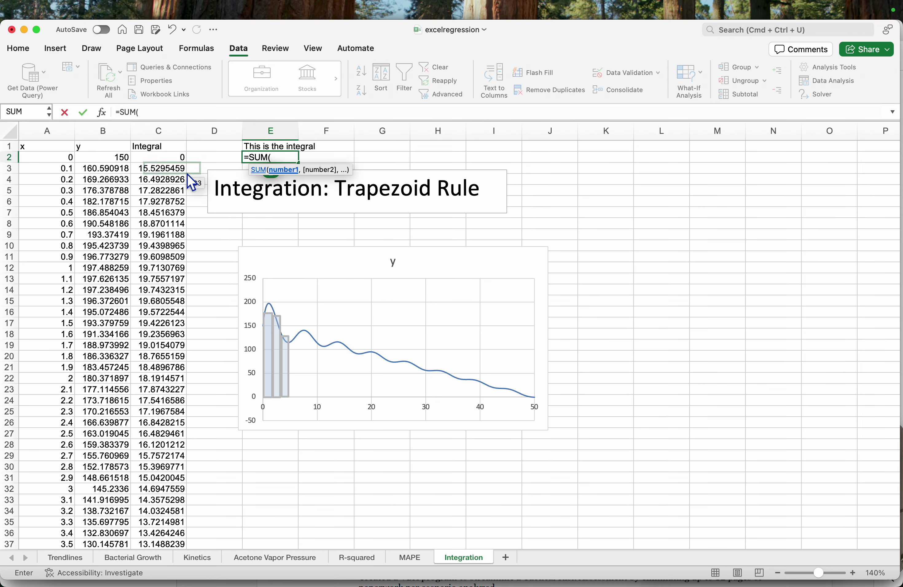
click(185, 172)
key(super+shift+Down)
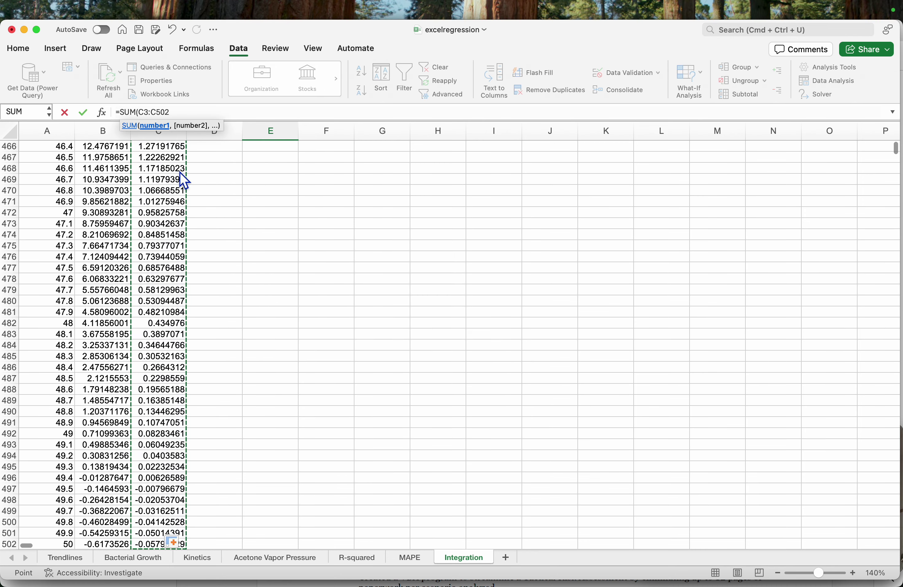
key(Return)
scroll(196, 172, up, 1)
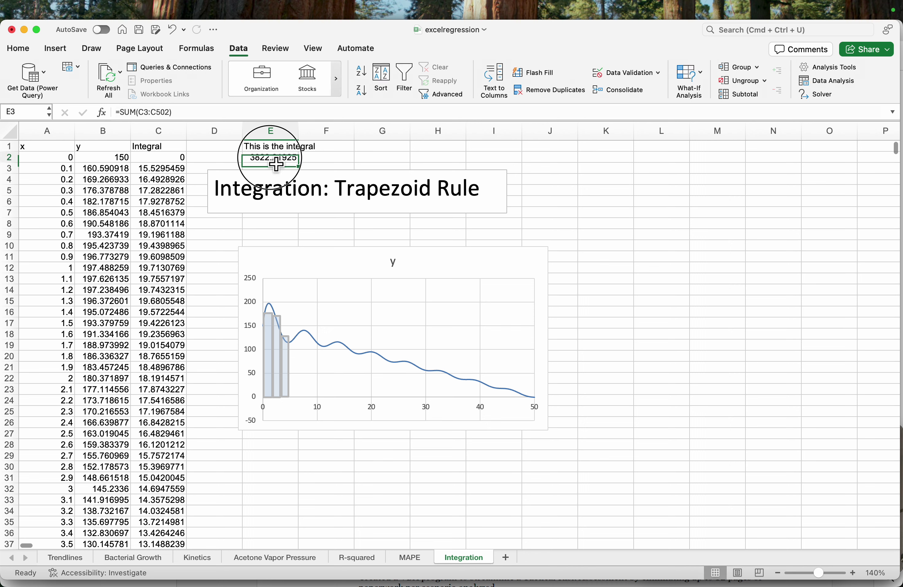
click(276, 163)
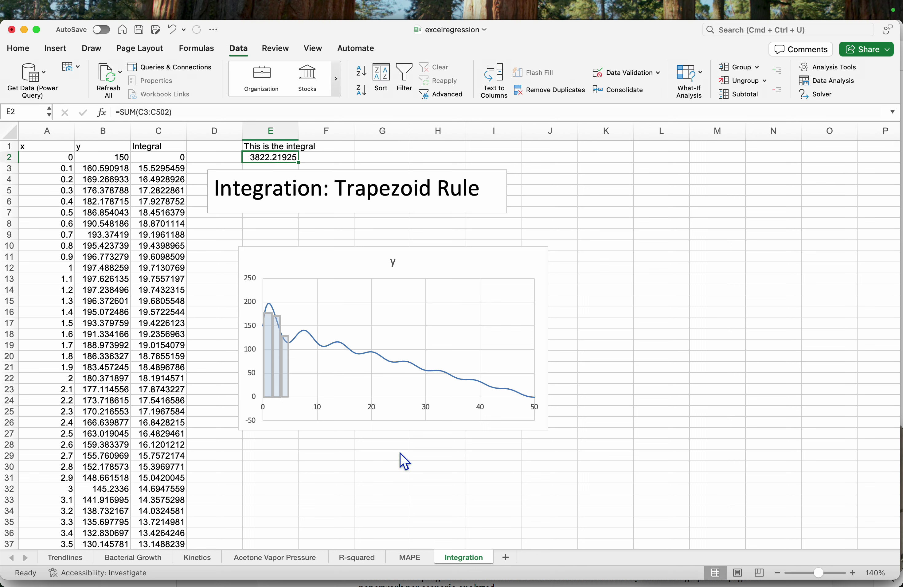